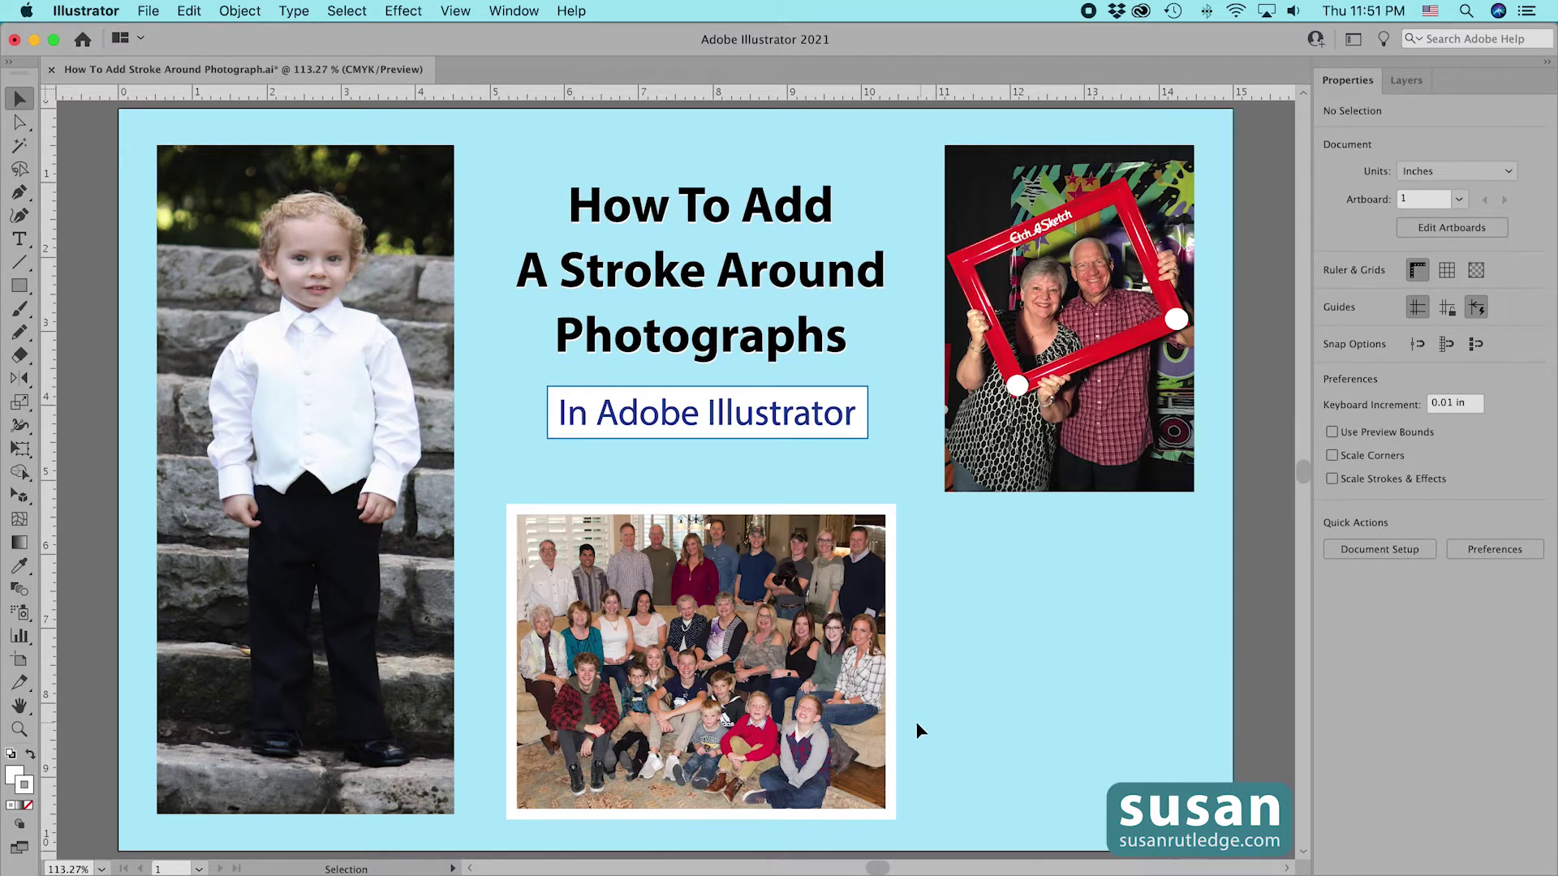
# - Select the white frame around the family photo at the bottom centre of the artboard
pyautogui.click(891, 723)
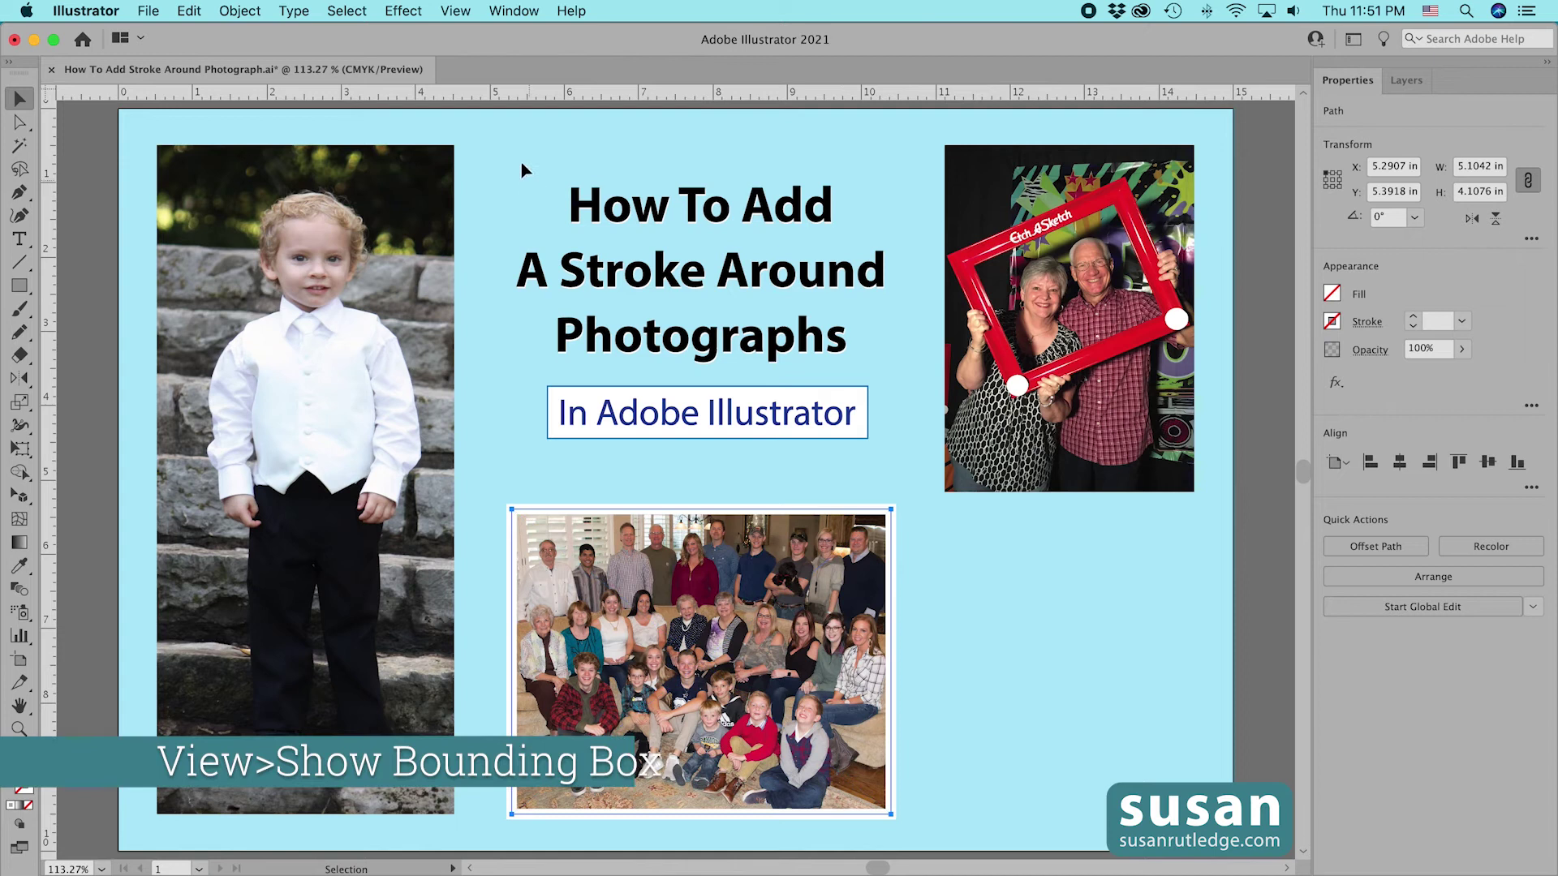
# - Turn on Show Bounding Box and enter isolation mode on the family photo's clip group
pyautogui.click(468, 12)
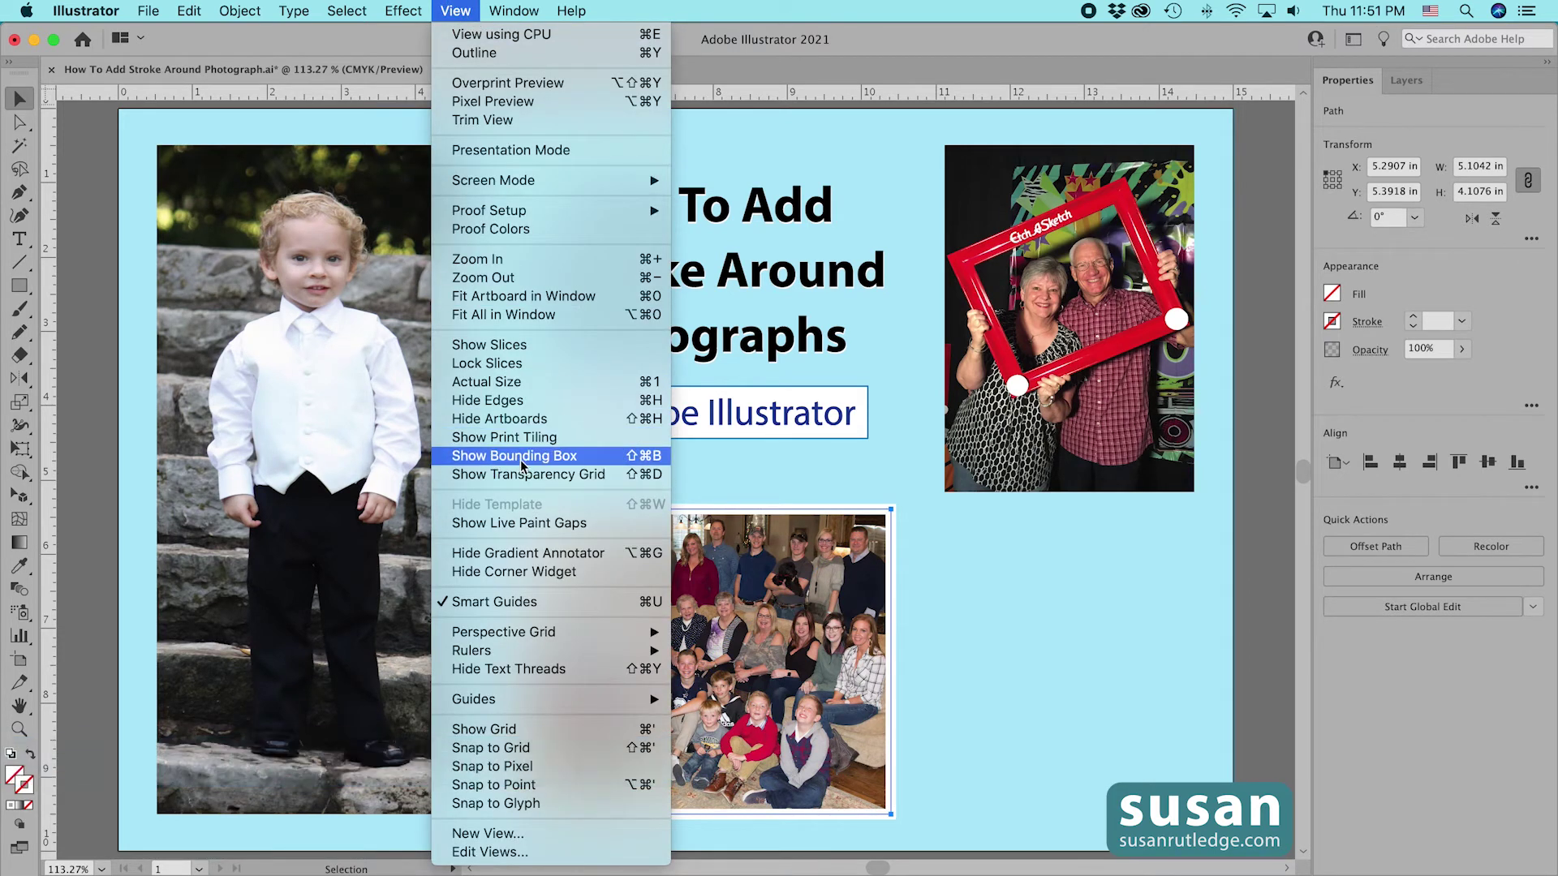
pyautogui.click(636, 460)
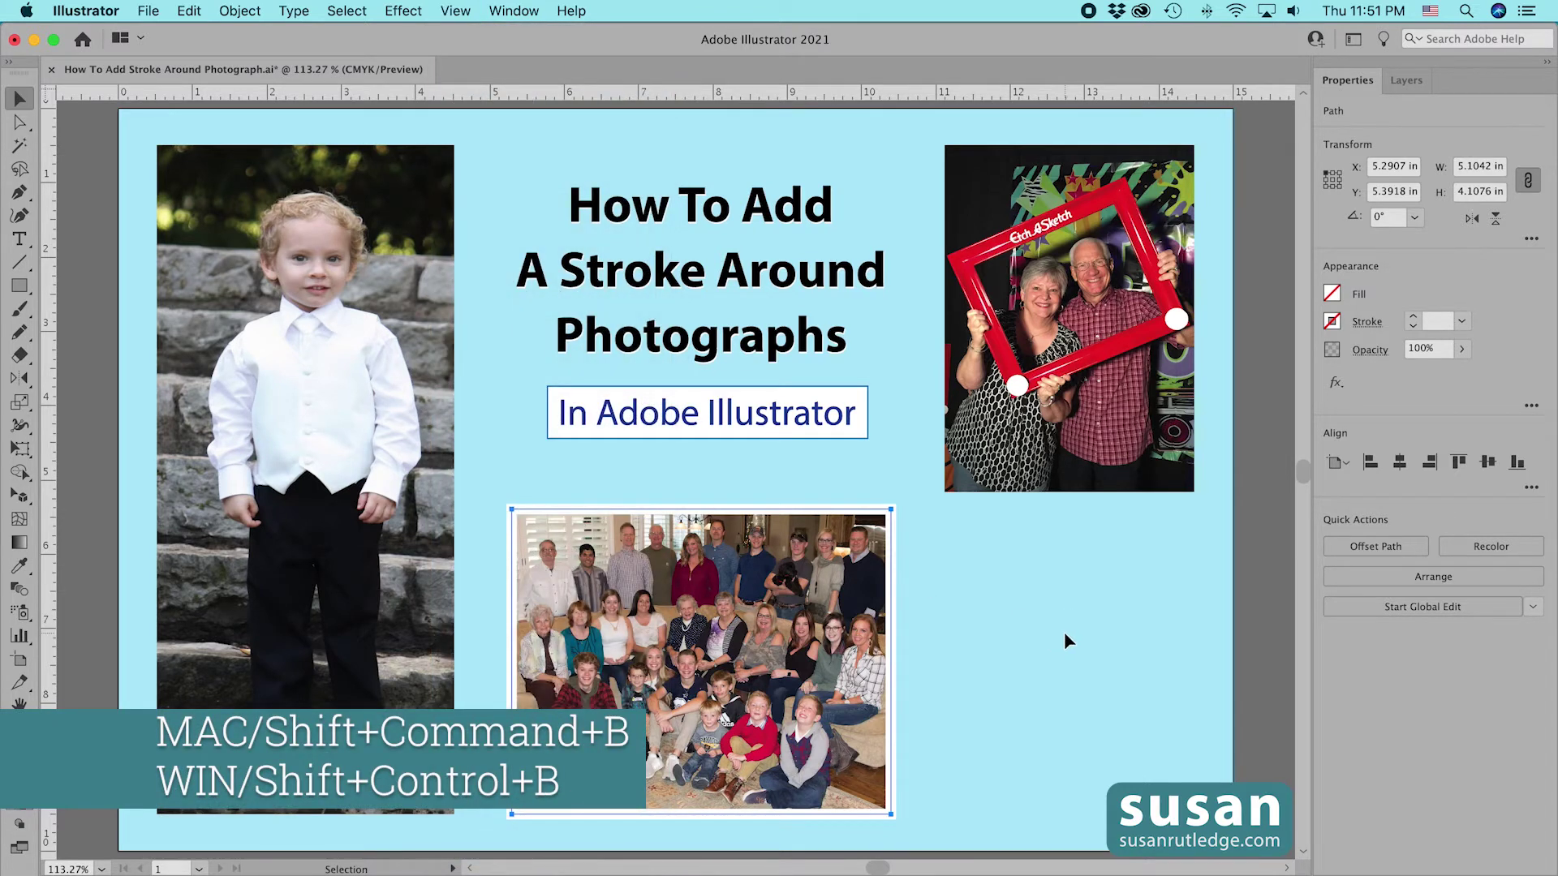
pyautogui.press('super')
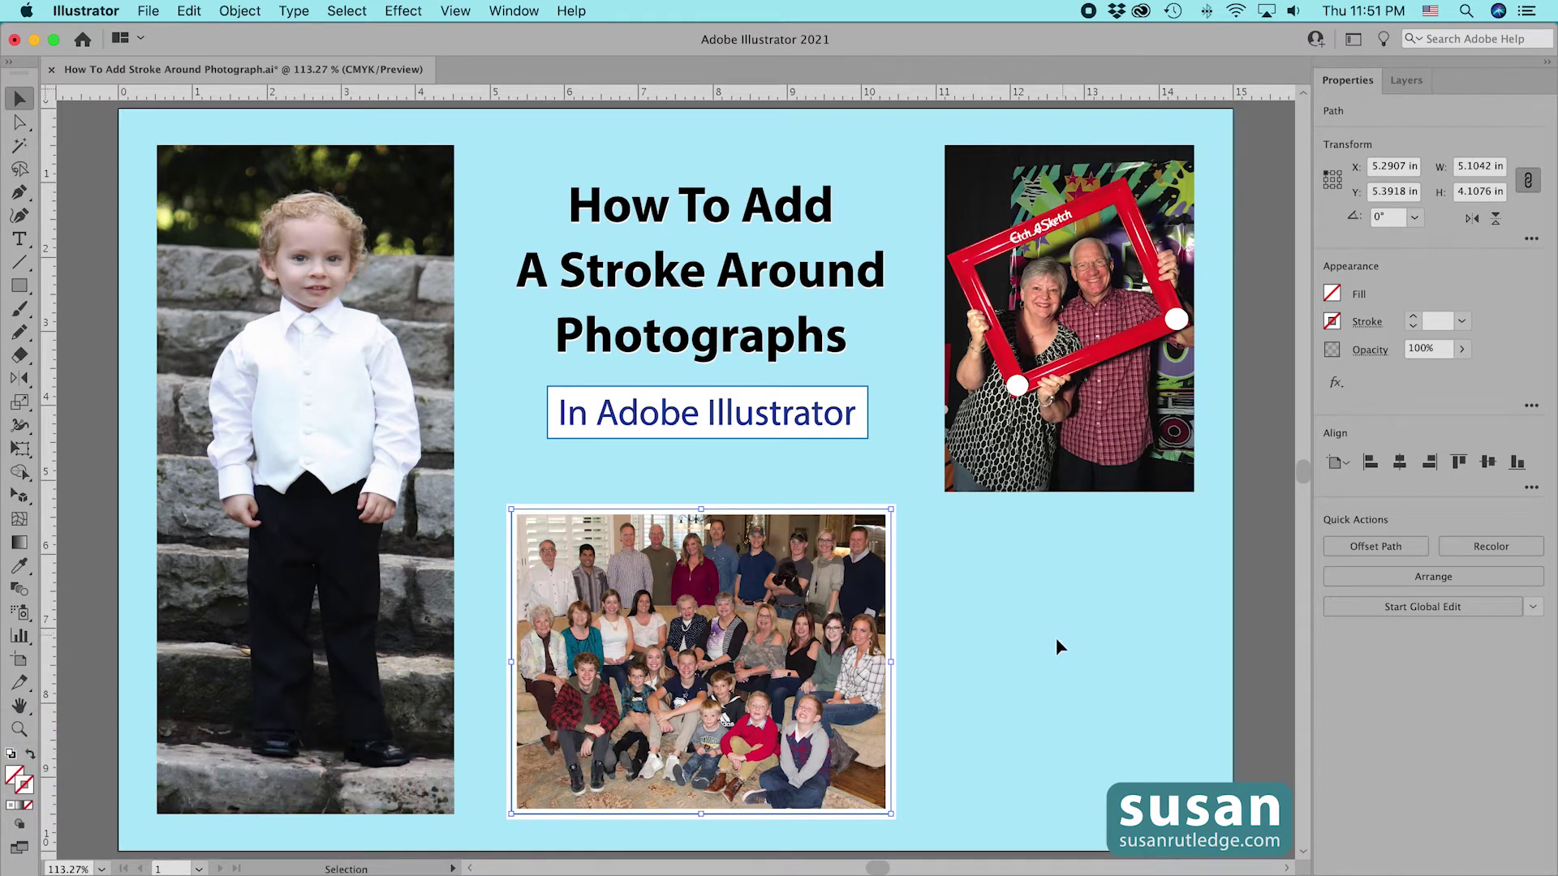
pyautogui.doubleClick(772, 642)
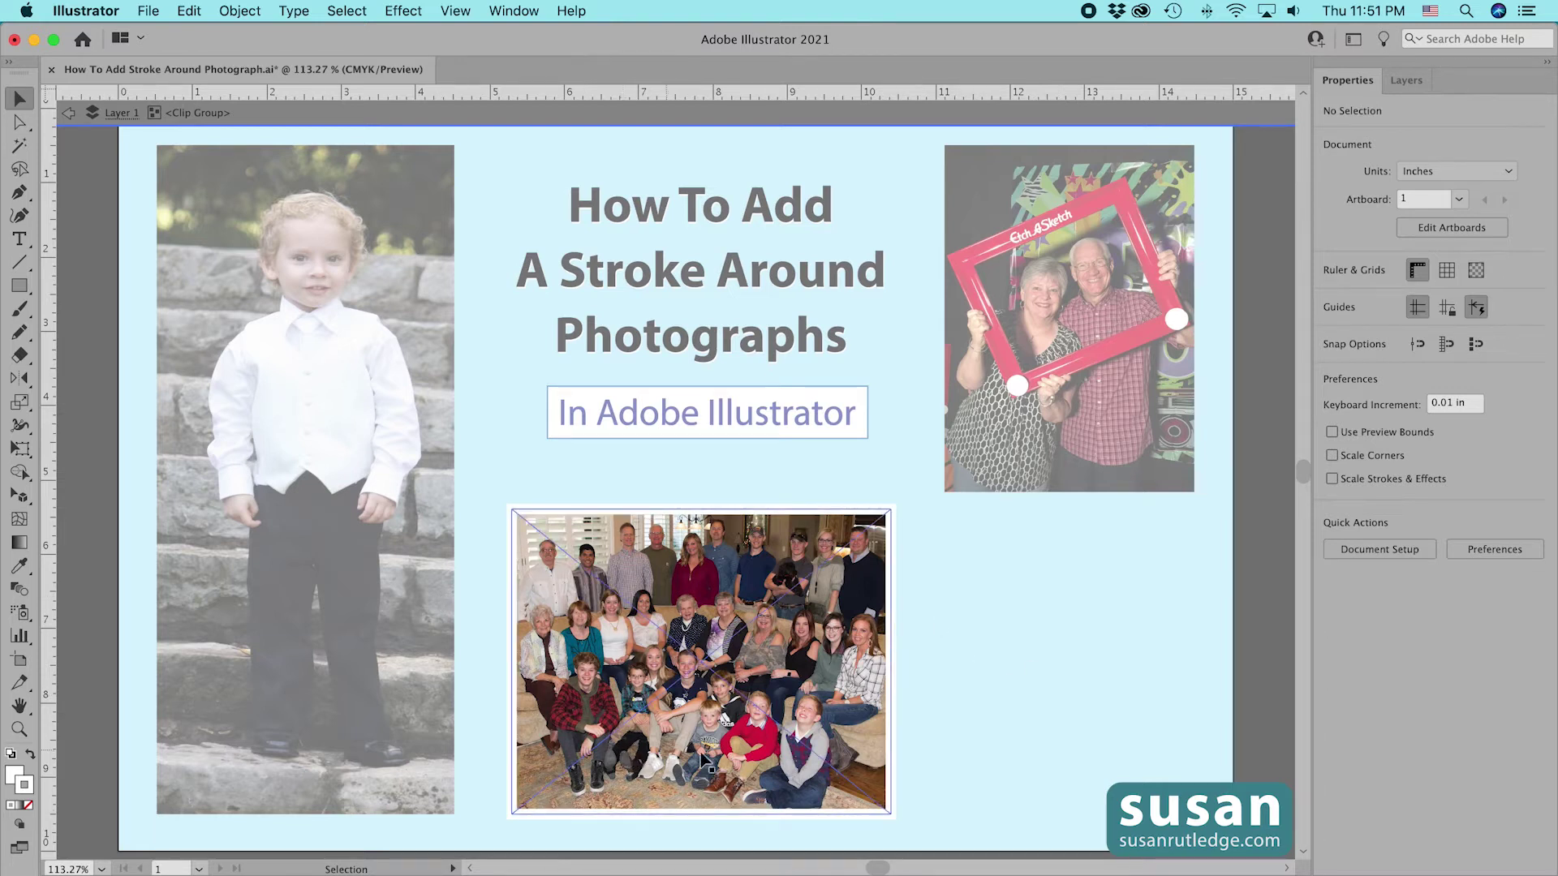
# - Raise the bottom edge of the family photo's clipping frame to shorten it
pyautogui.click(695, 818)
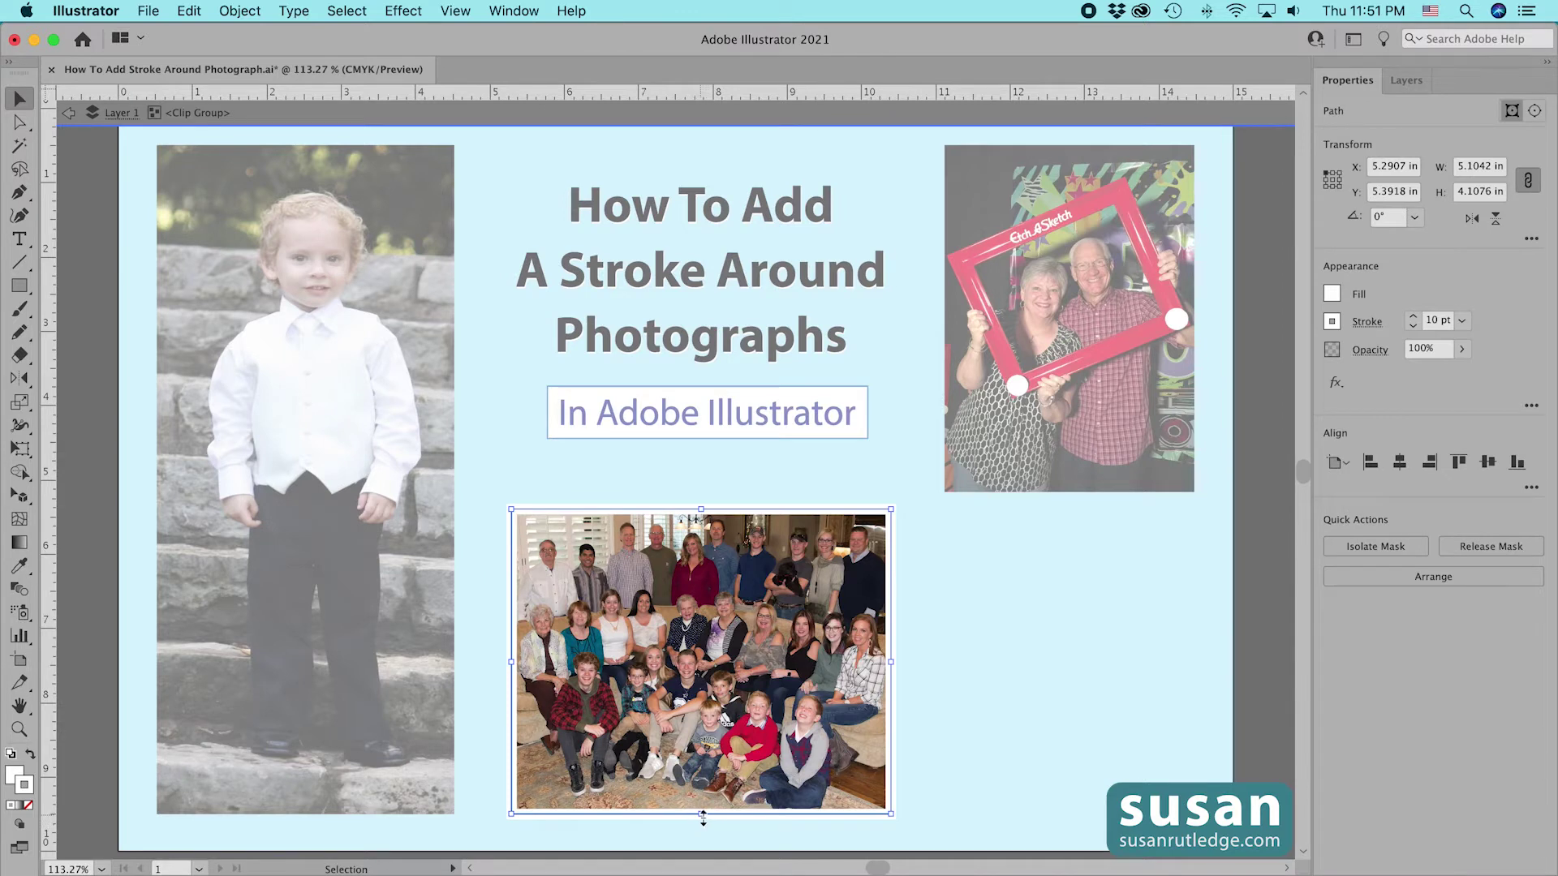
pyautogui.moveTo(701, 814); pyautogui.dragTo(701, 762)
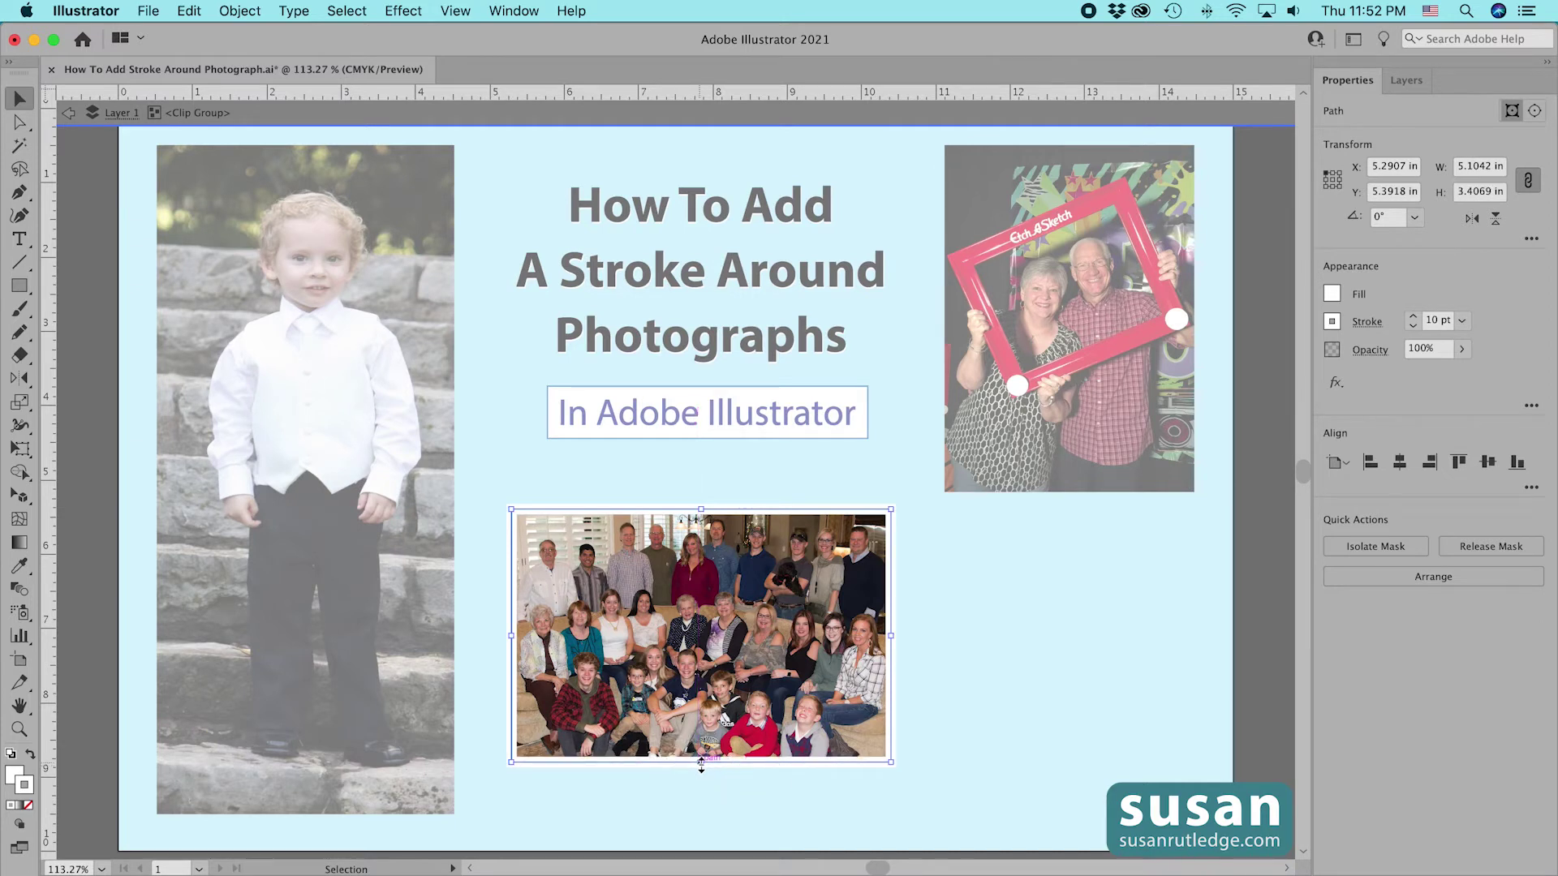
pyautogui.click(987, 669)
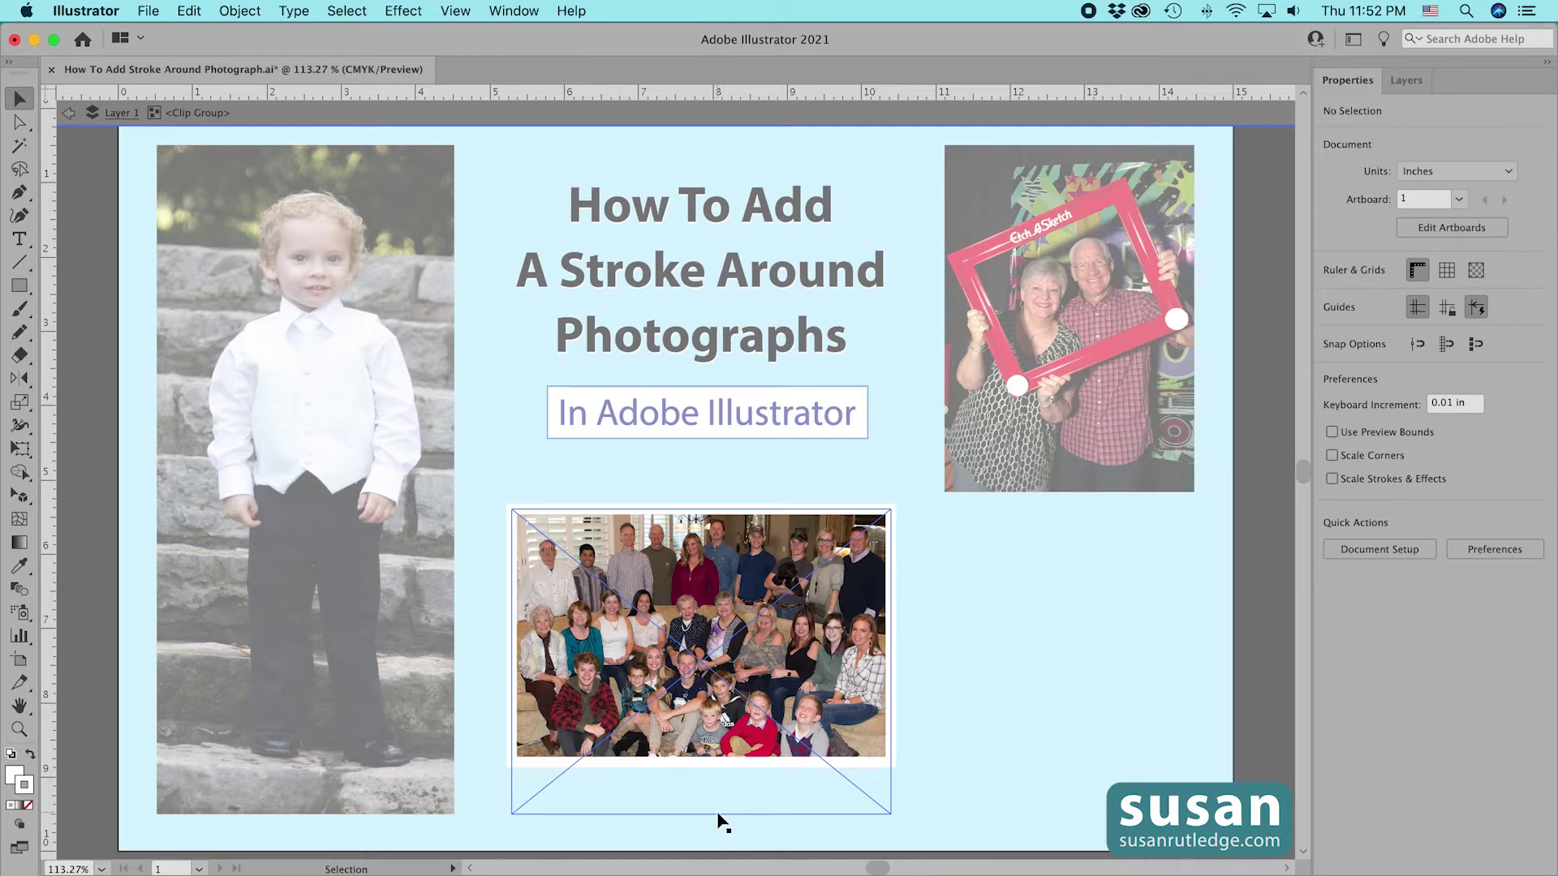
# - Move the family picture up to centre it in the shortened frame, then go up a level
pyautogui.moveTo(719, 814); pyautogui.dragTo(712, 805)
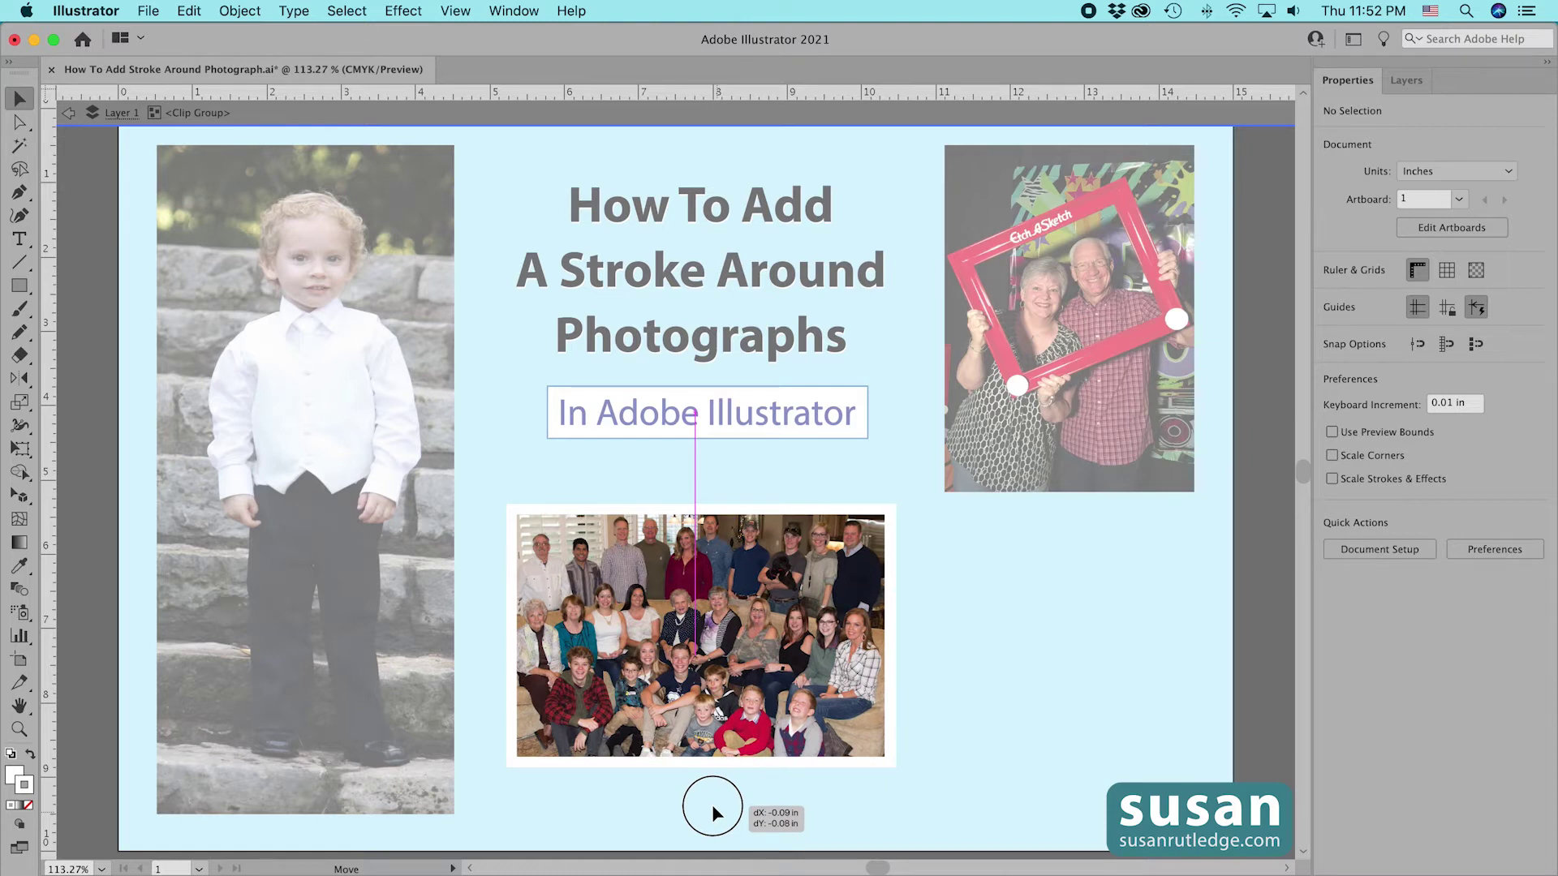
pyautogui.moveTo(713, 805); pyautogui.dragTo(717, 811)
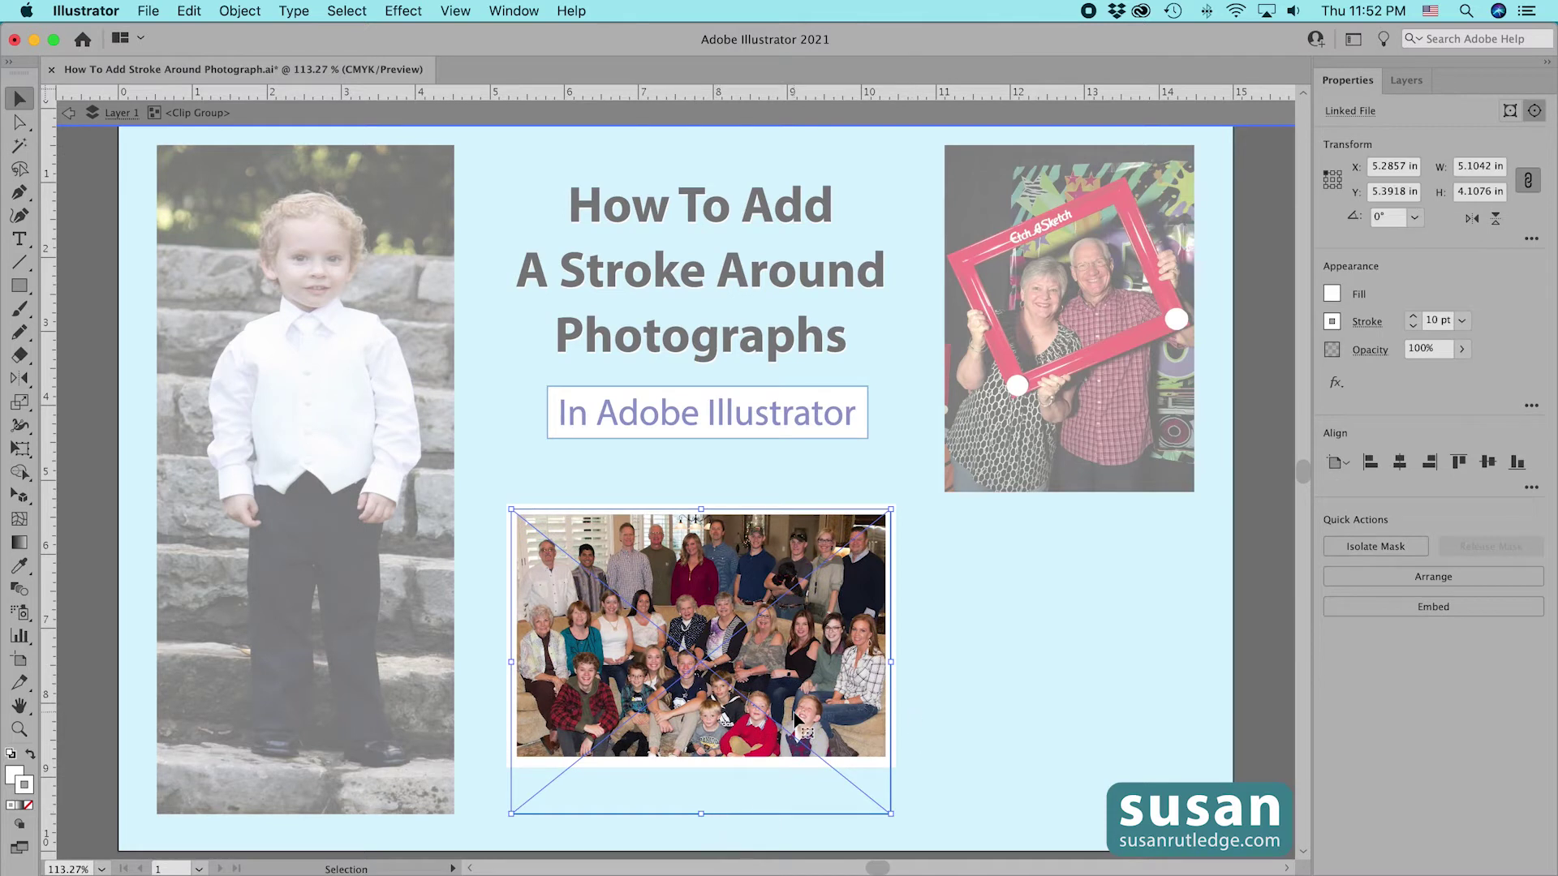
pyautogui.click(976, 662)
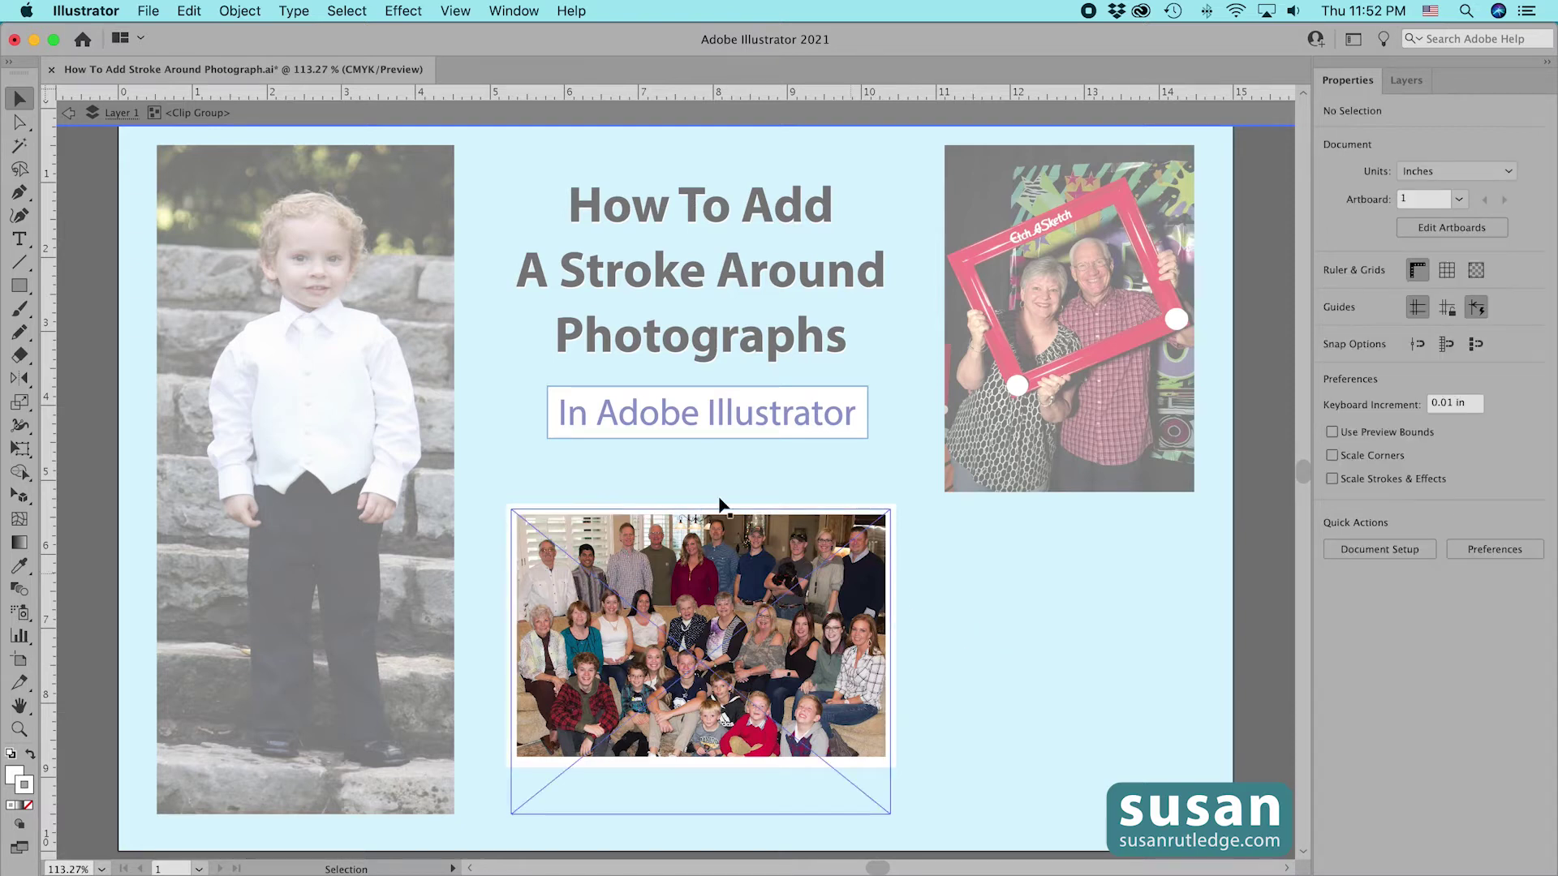
pyautogui.click(69, 113)
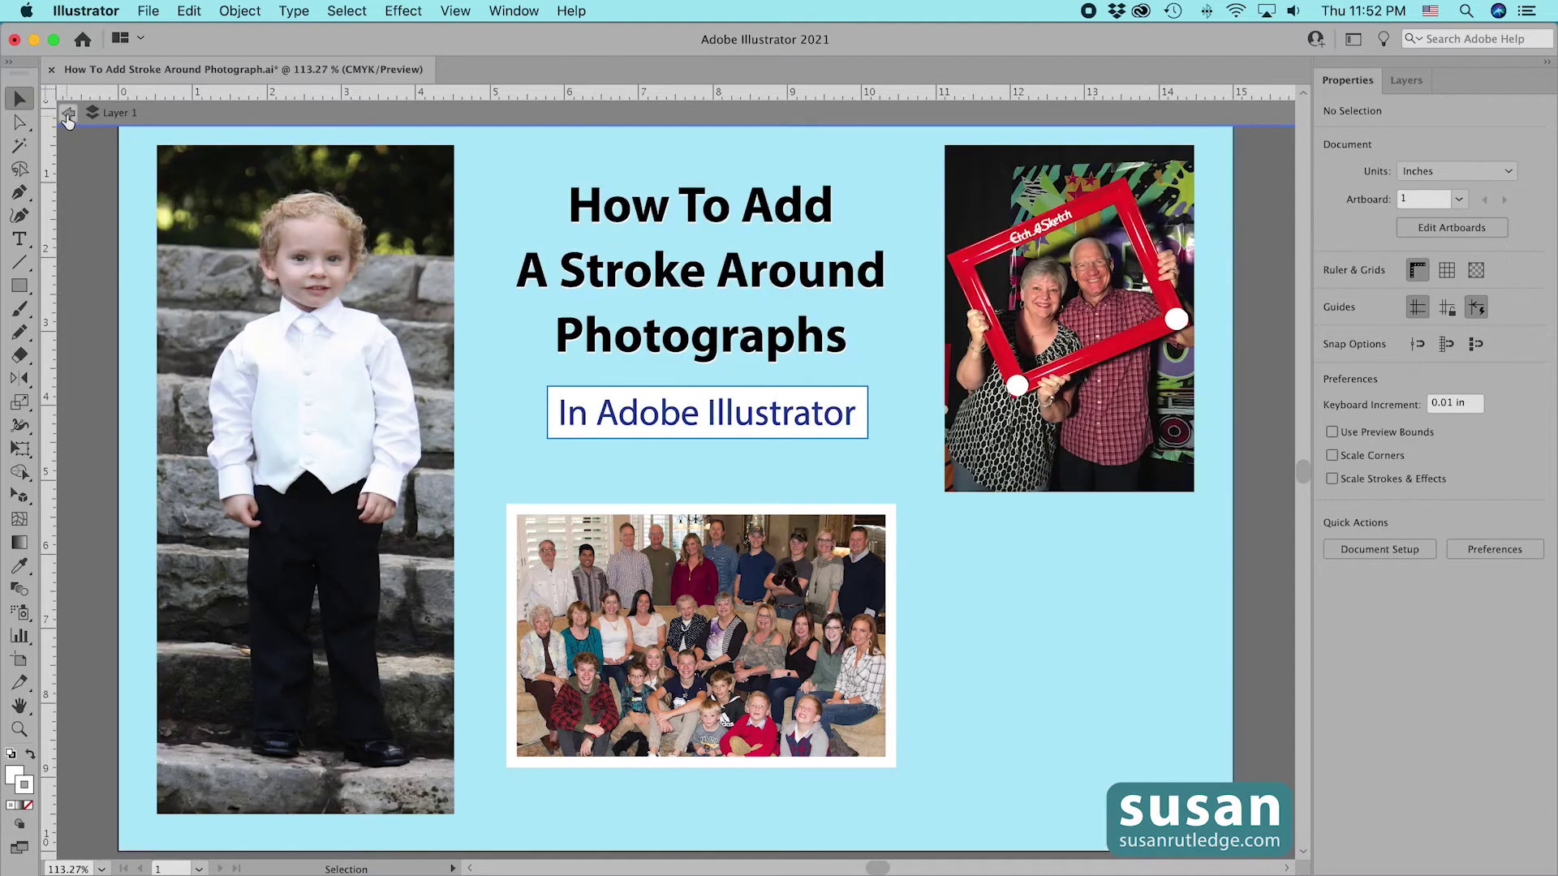
# - Exit isolation mode, nudge the framed family photo up and left, and select the couple photo
pyautogui.click(69, 115)
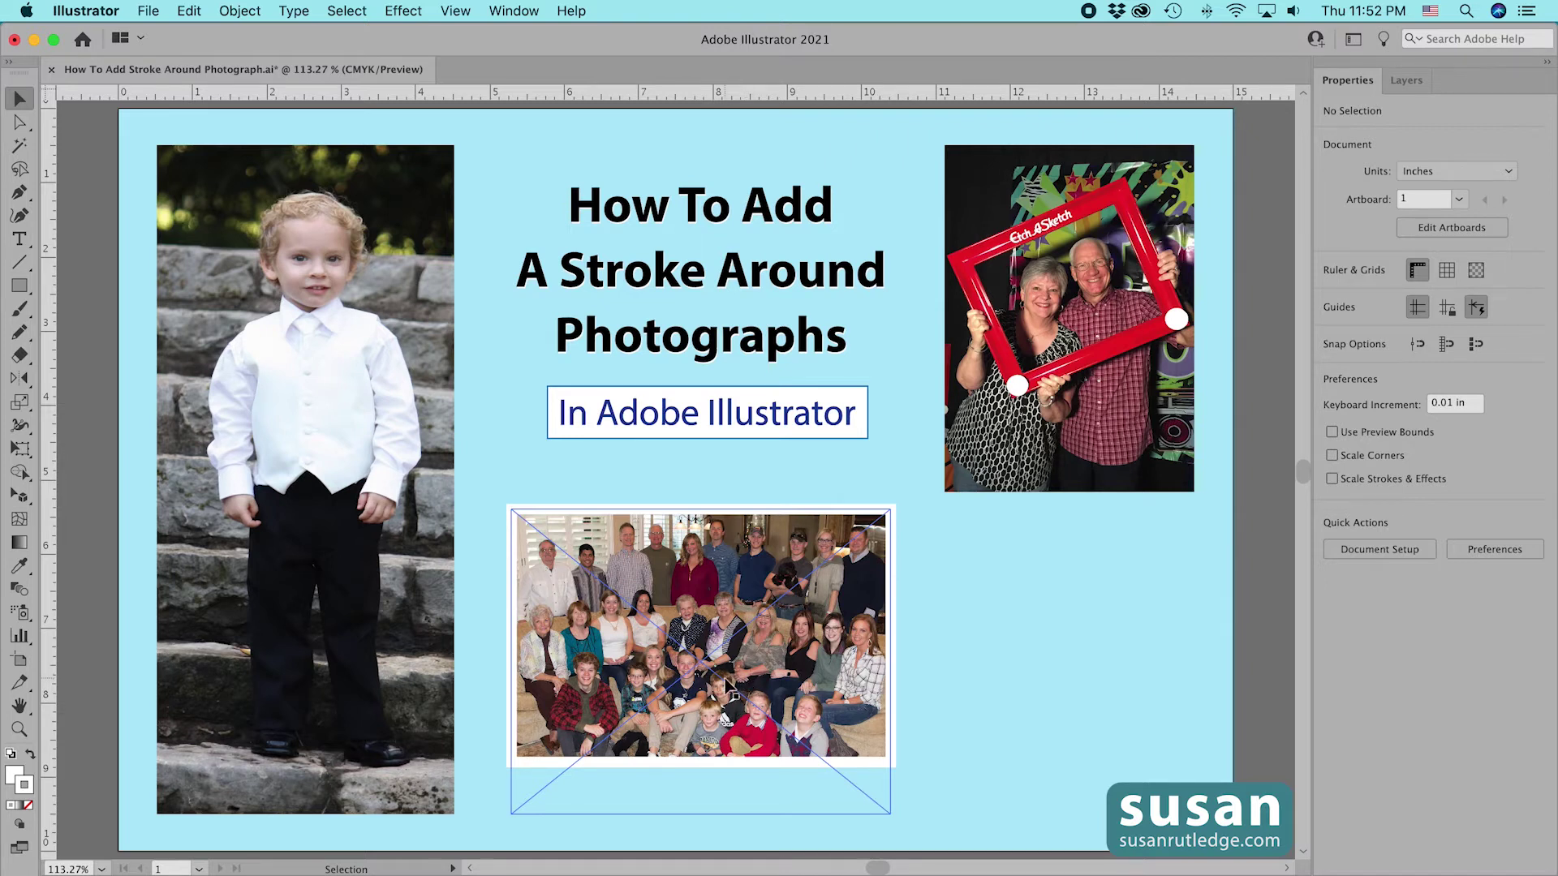
pyautogui.moveTo(778, 694); pyautogui.dragTo(821, 701)
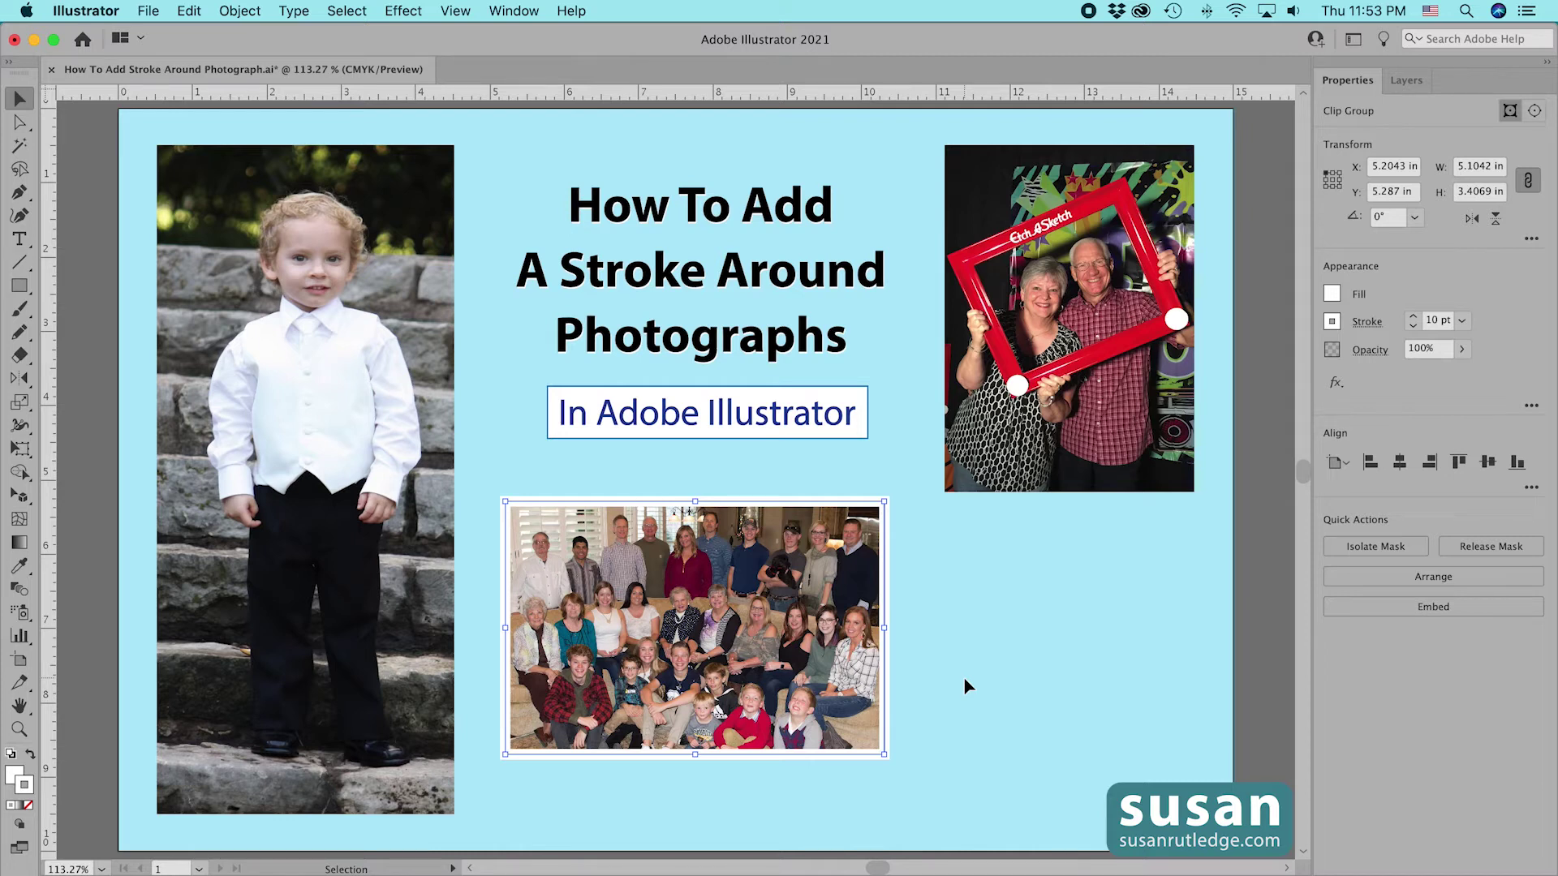
pyautogui.click(1063, 445)
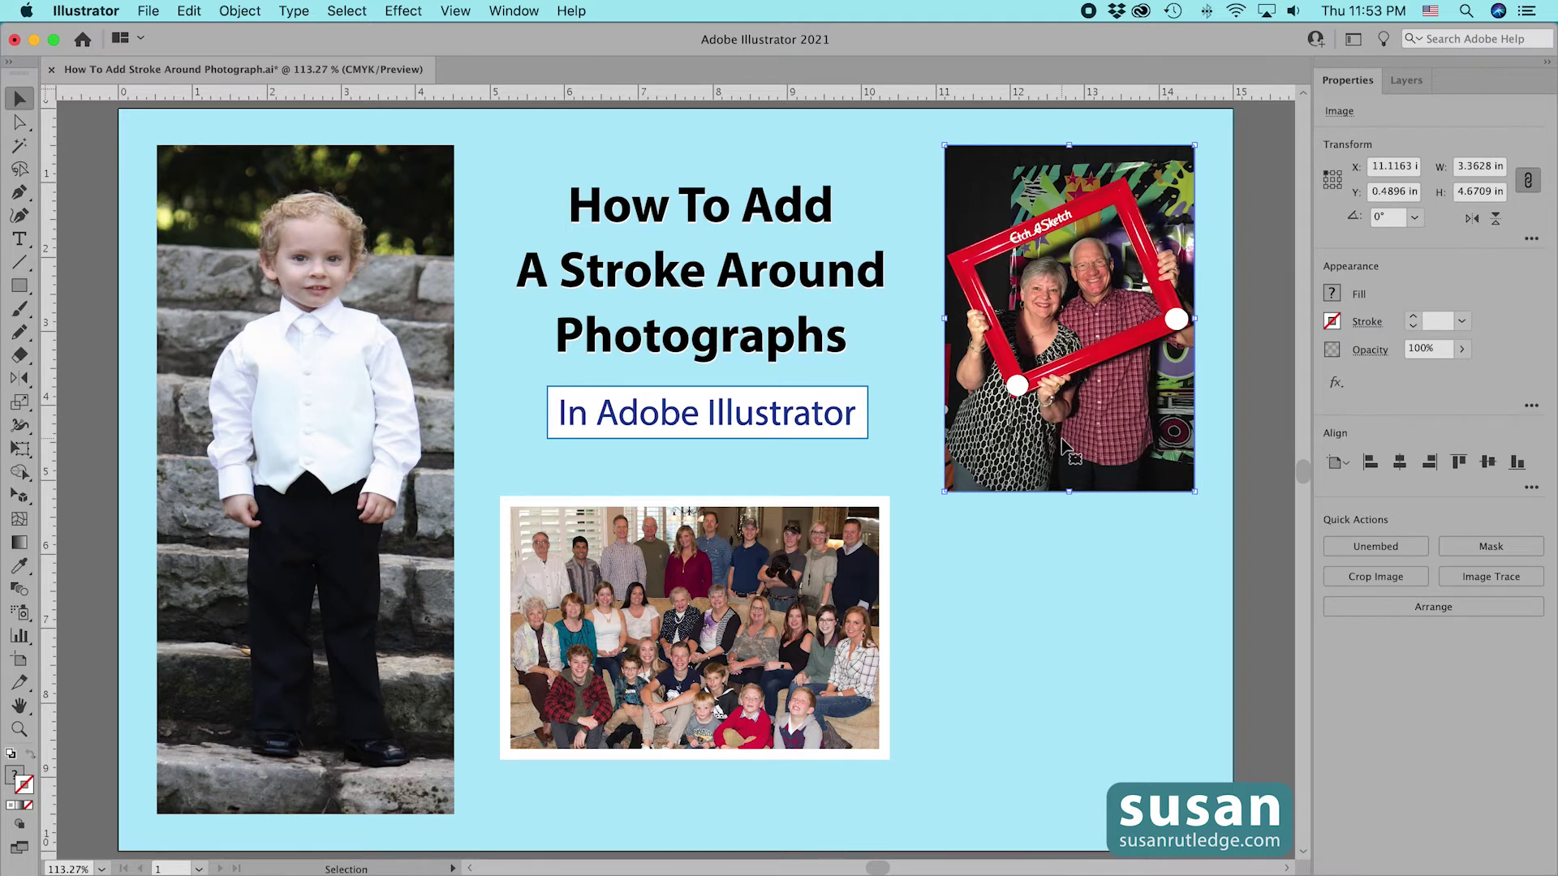
# - Bring up the full Appearance panel for the selected couple photo
pyautogui.click(516, 13)
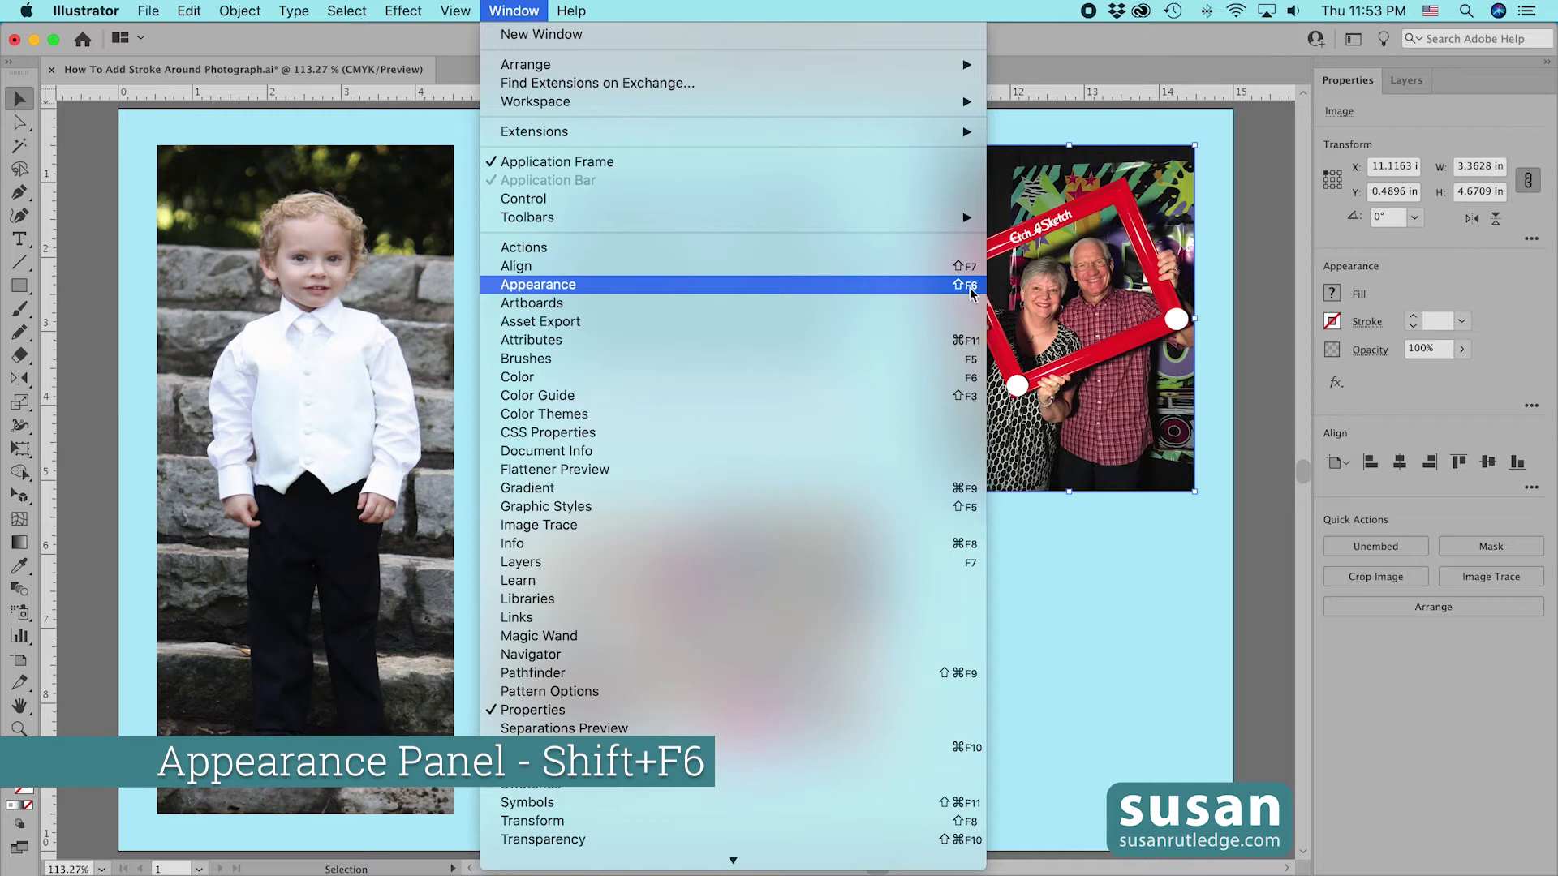
pyautogui.click(1137, 650)
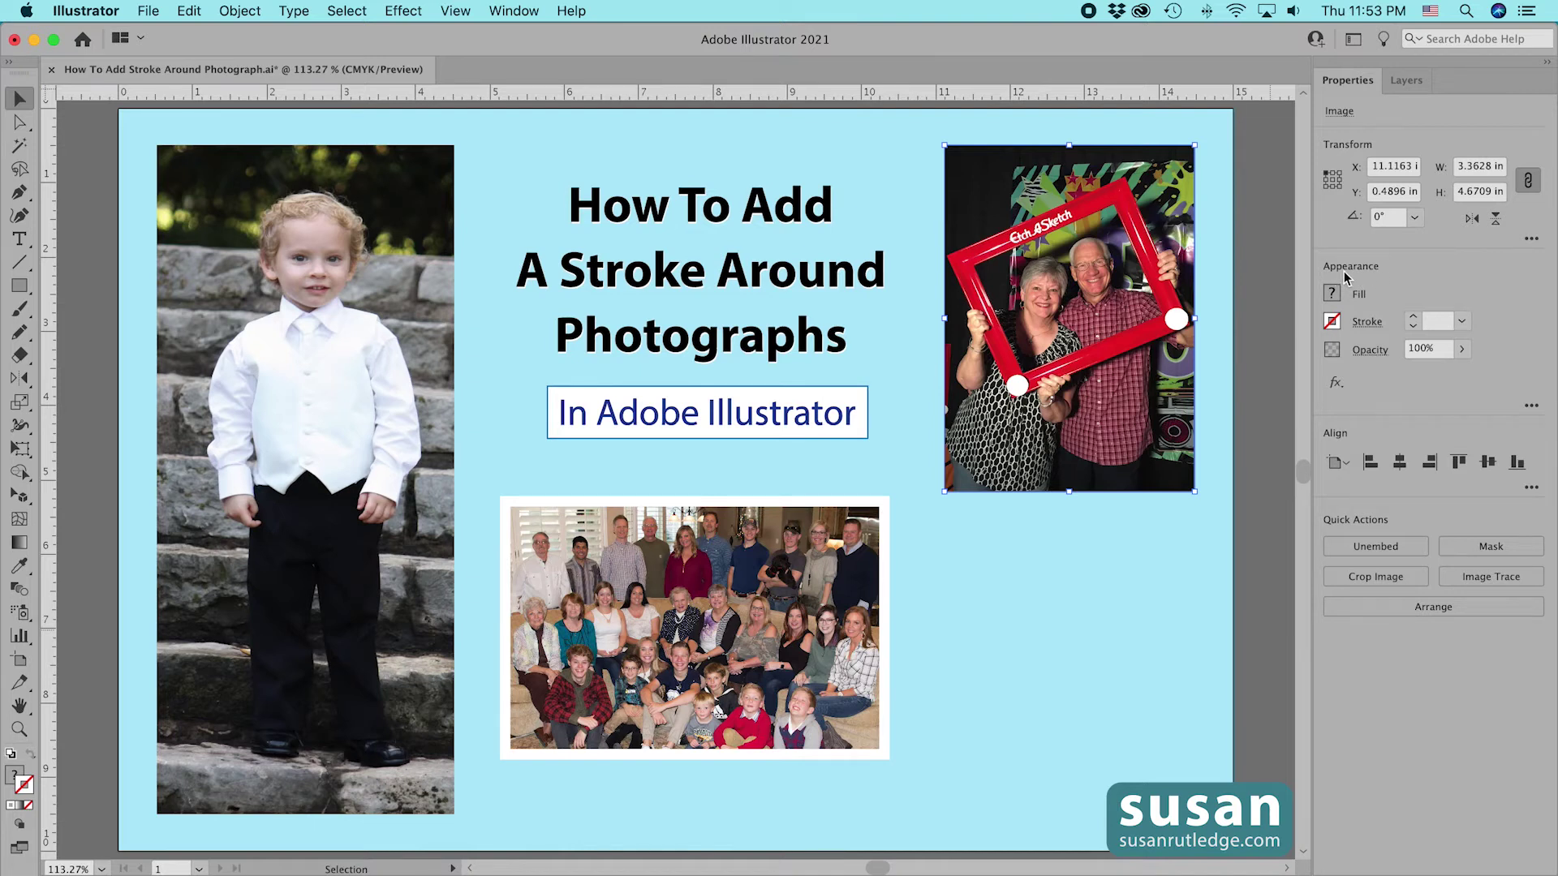
pyautogui.click(1531, 408)
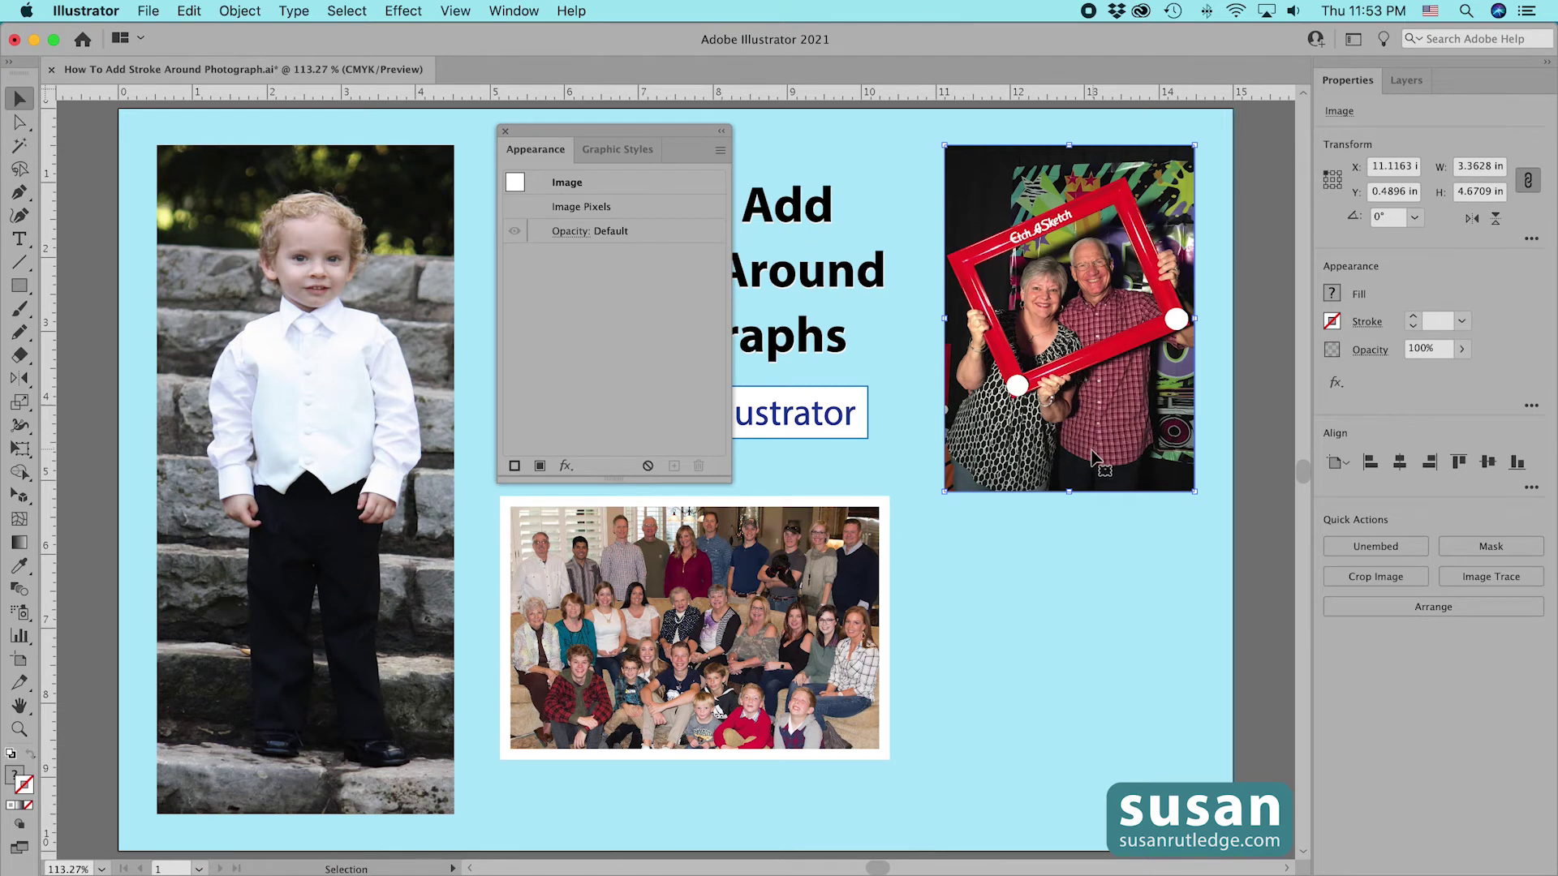
# - Add a new purple stroke of 10 pt to the couple photo
pyautogui.click(514, 469)
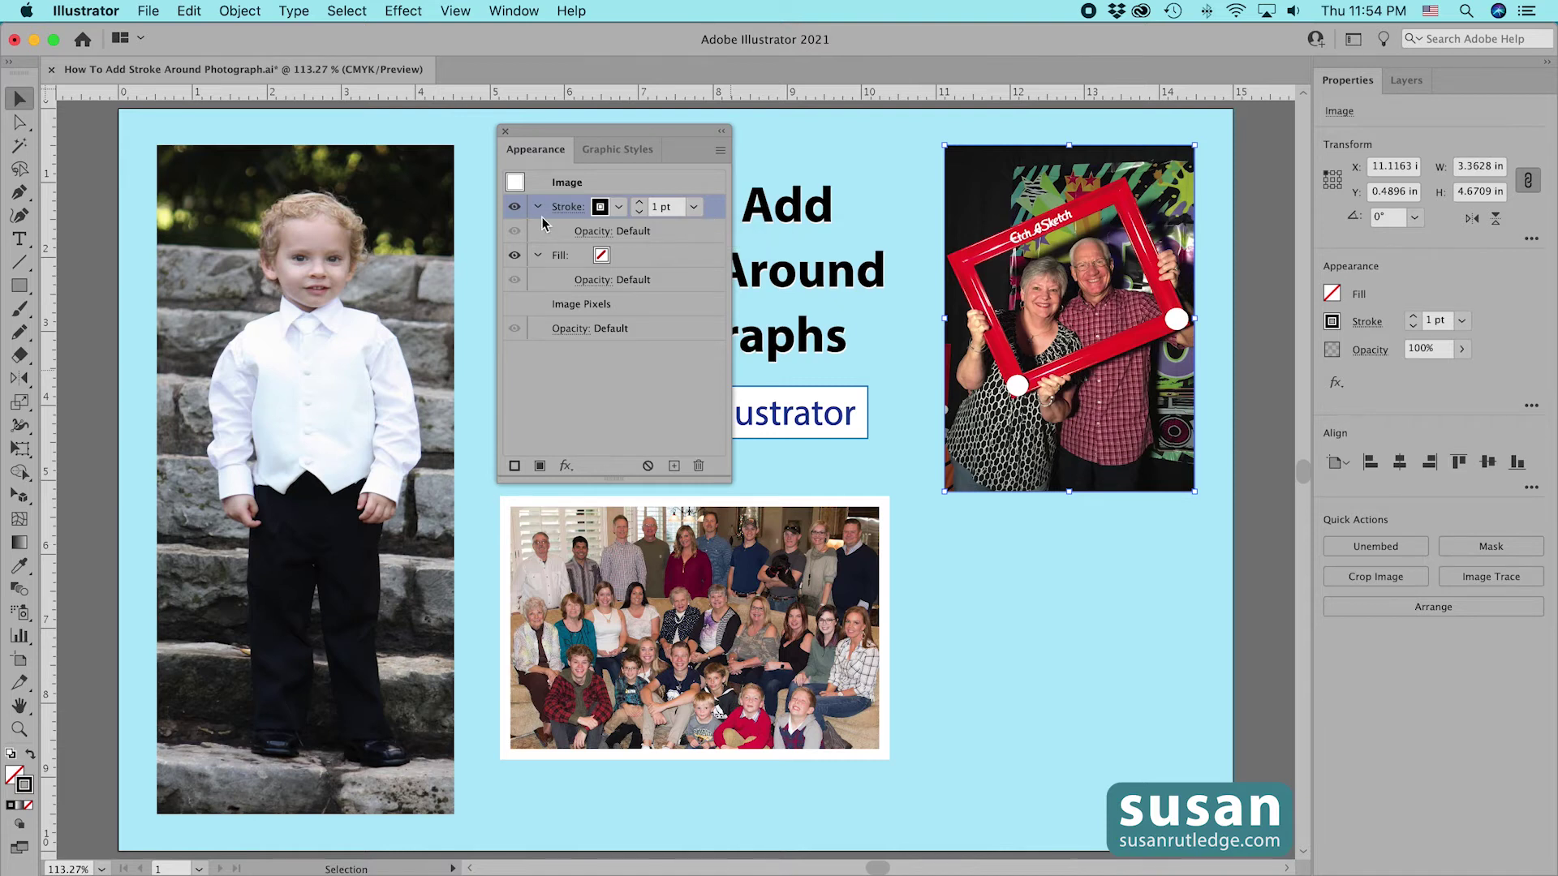
pyautogui.click(617, 209)
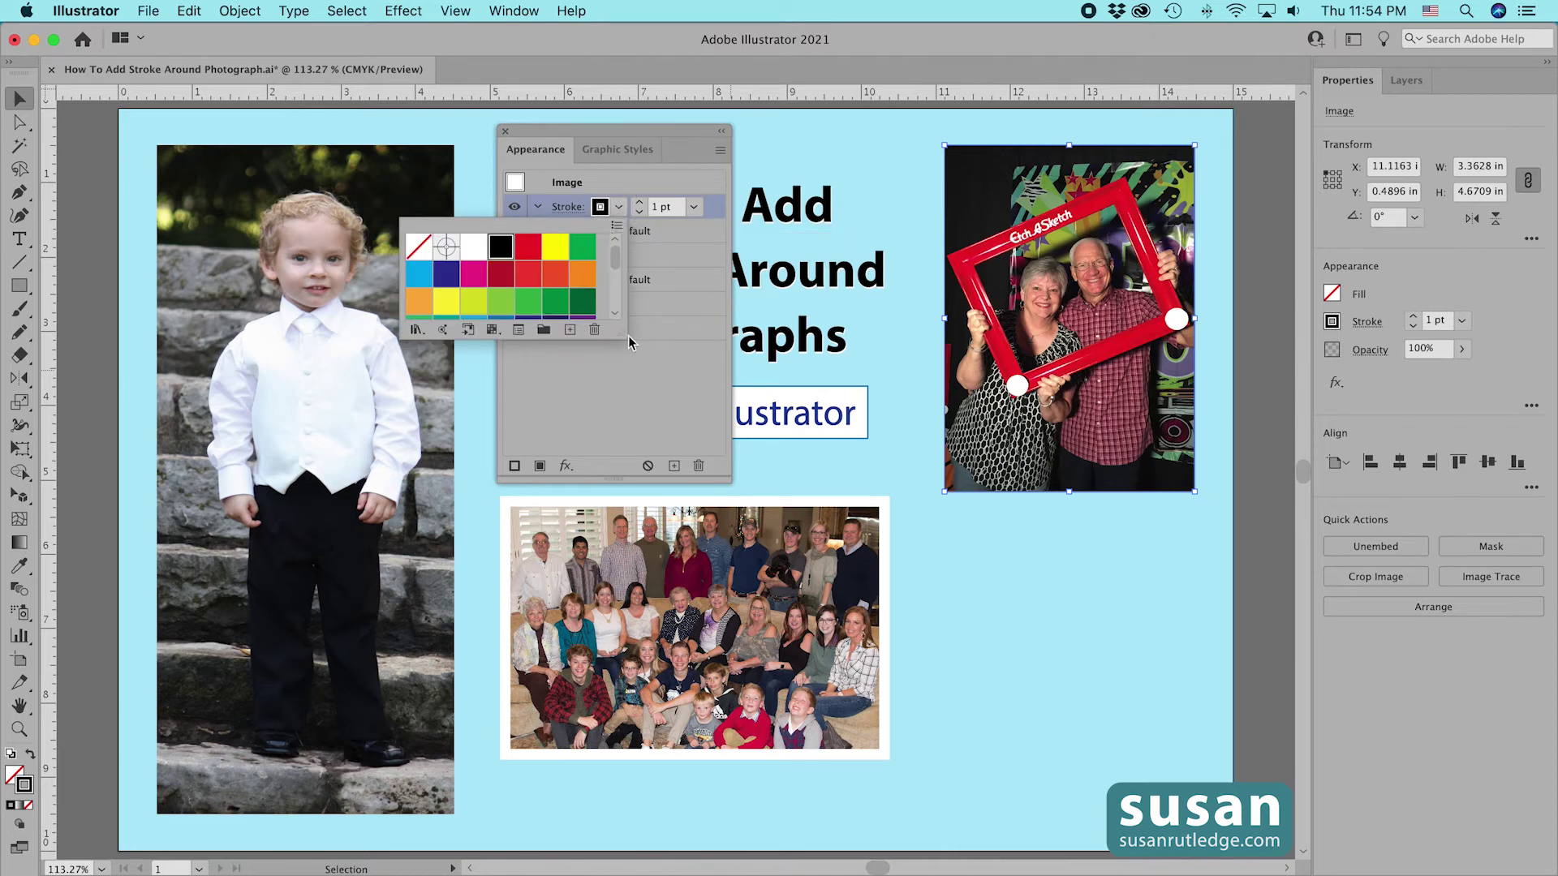
pyautogui.moveTo(621, 345); pyautogui.dragTo(622, 460)
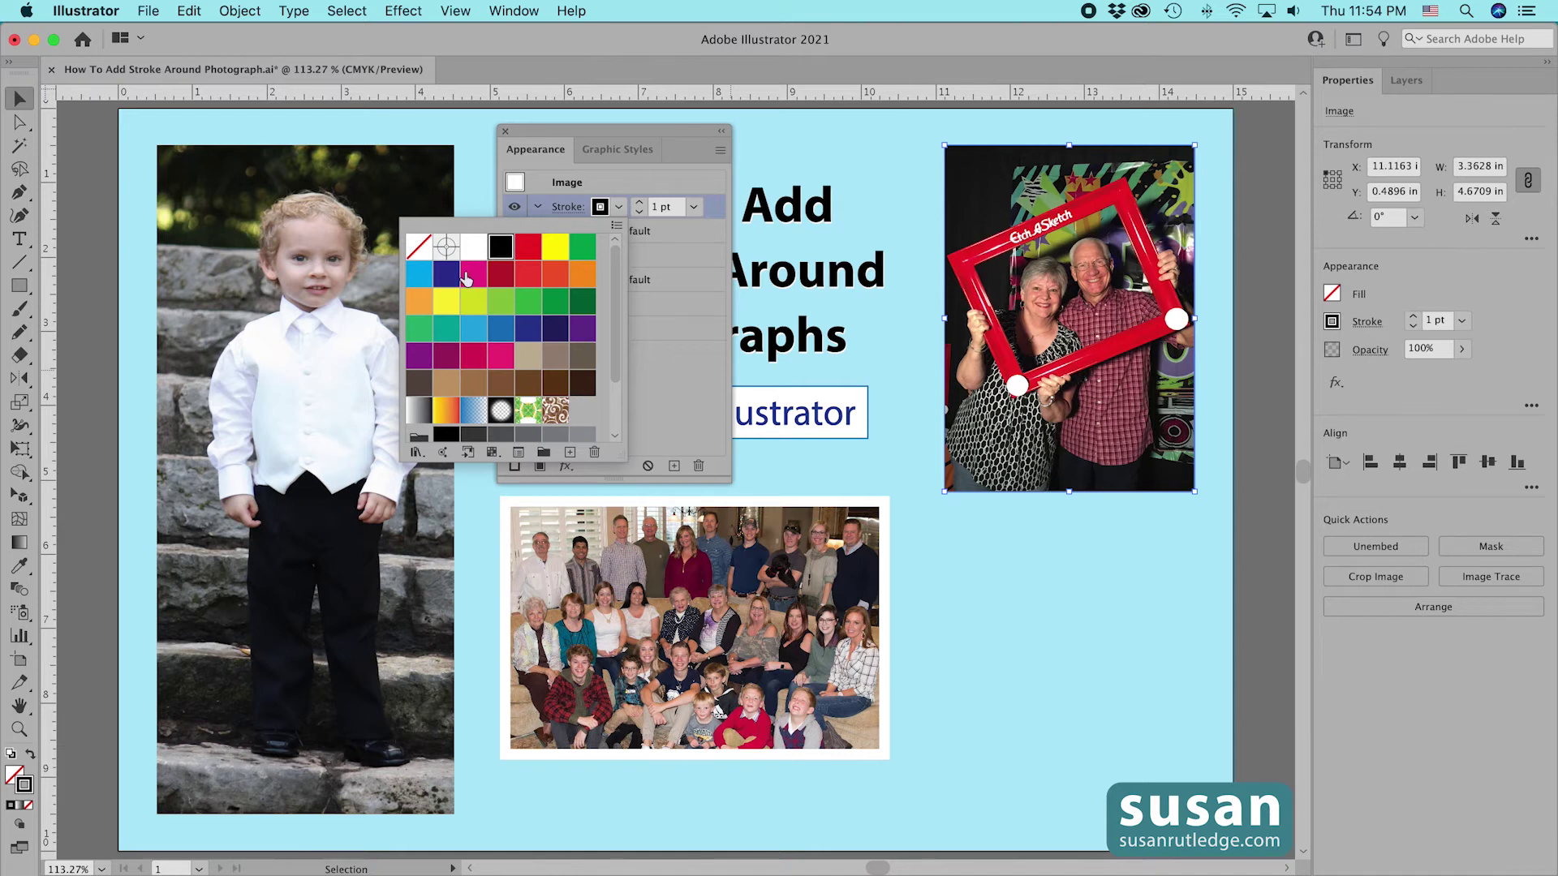
pyautogui.click(581, 330)
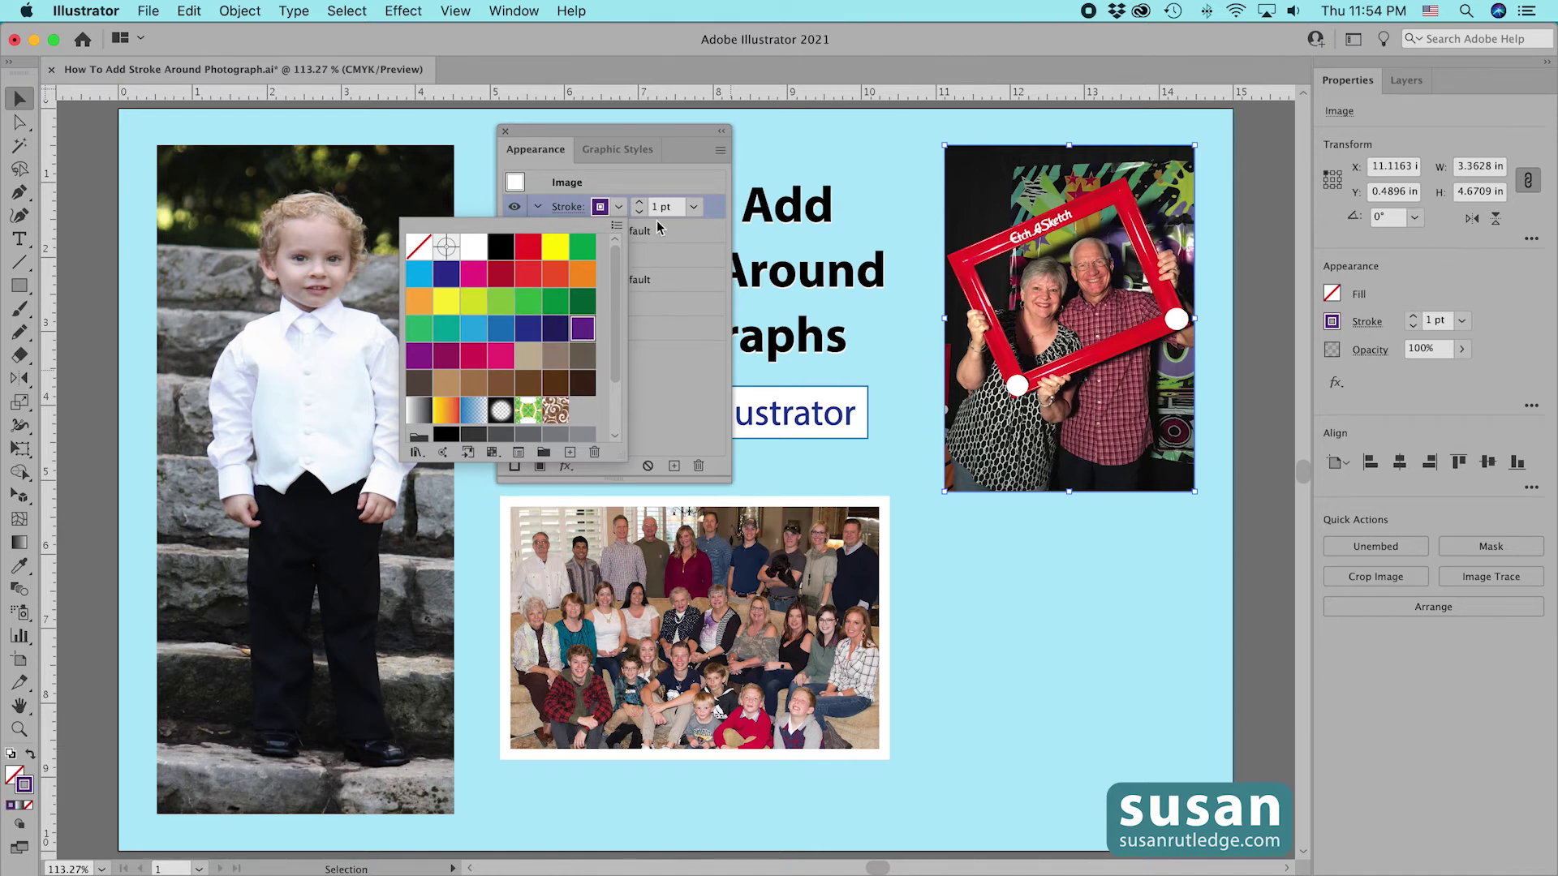
pyautogui.click(640, 203)
pyautogui.click(640, 203)
pyautogui.click(640, 203)
pyautogui.click(640, 203)
pyautogui.click(641, 203)
pyautogui.click(640, 204)
pyautogui.click(641, 204)
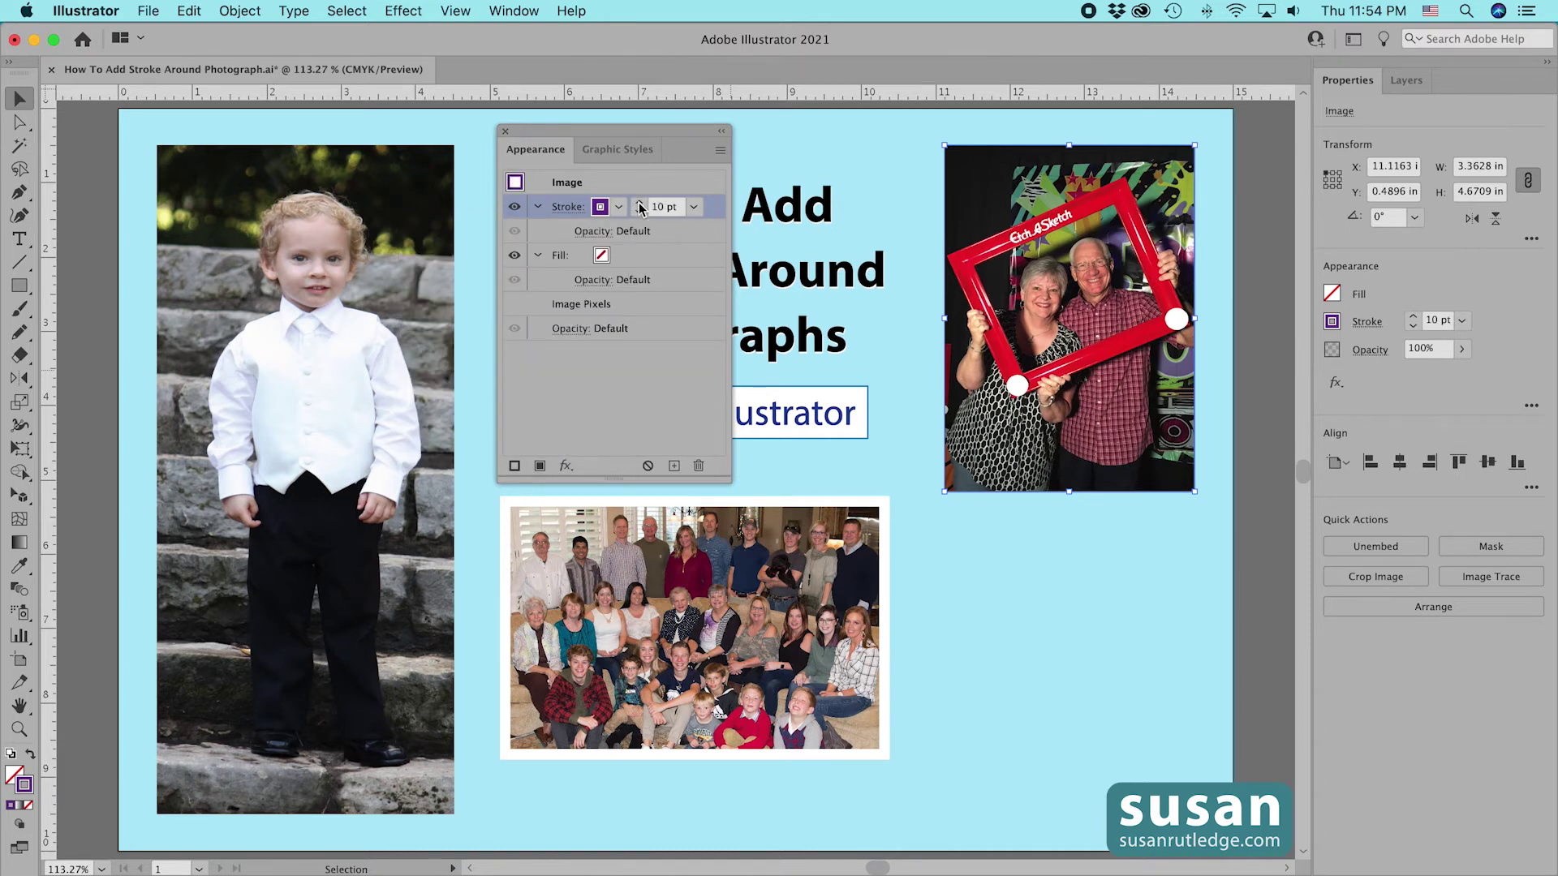
pyautogui.click(647, 423)
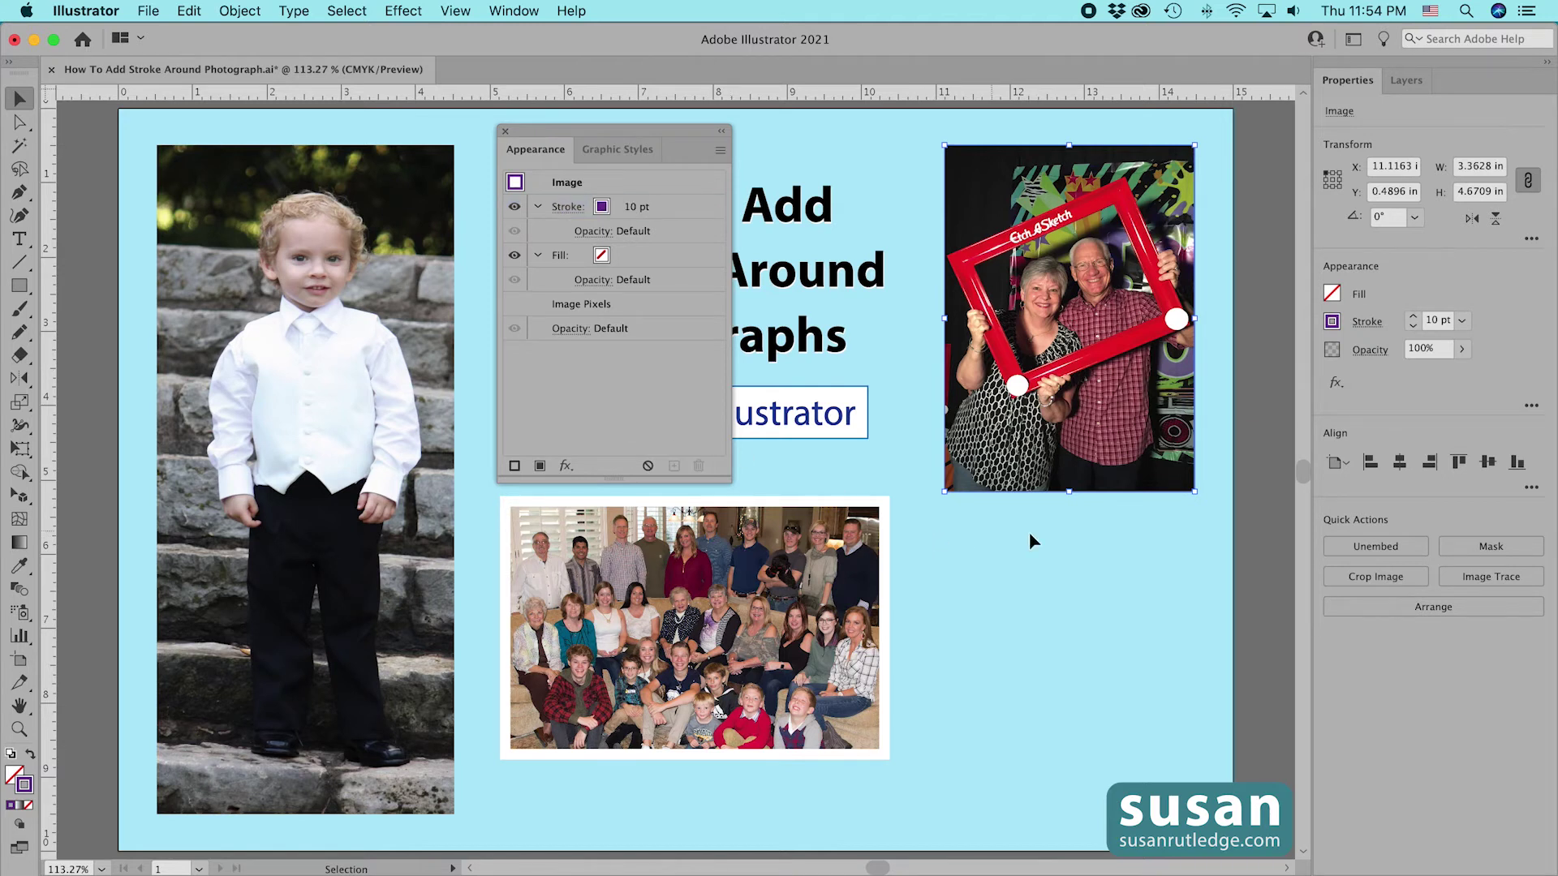
# - Reselect the couple photo and target its 10 pt stroke in the Appearance panel
pyautogui.click(1125, 551)
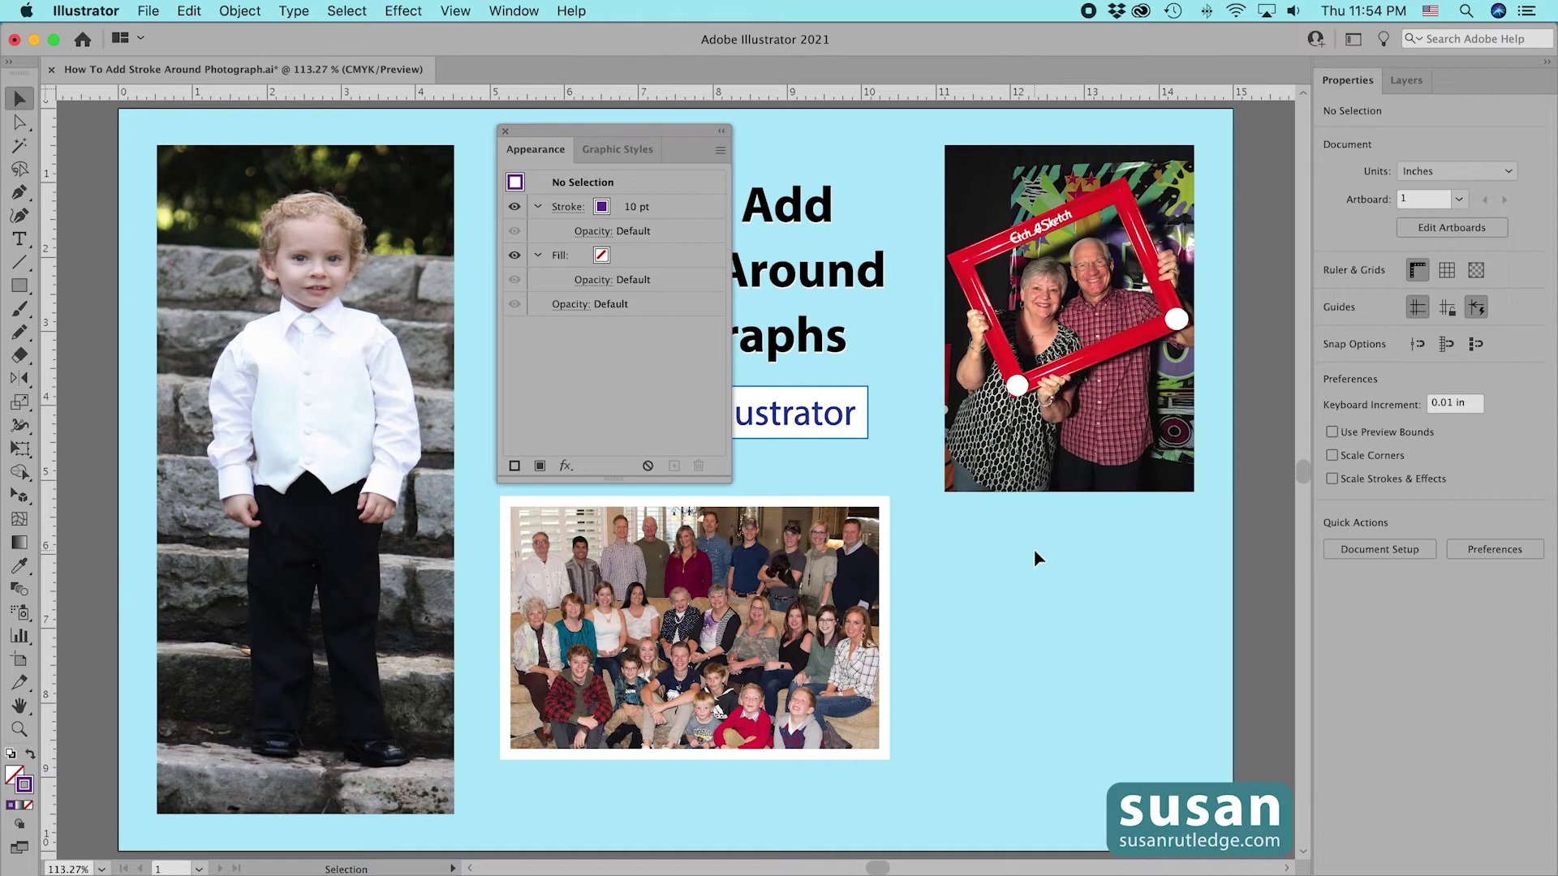
pyautogui.click(1044, 434)
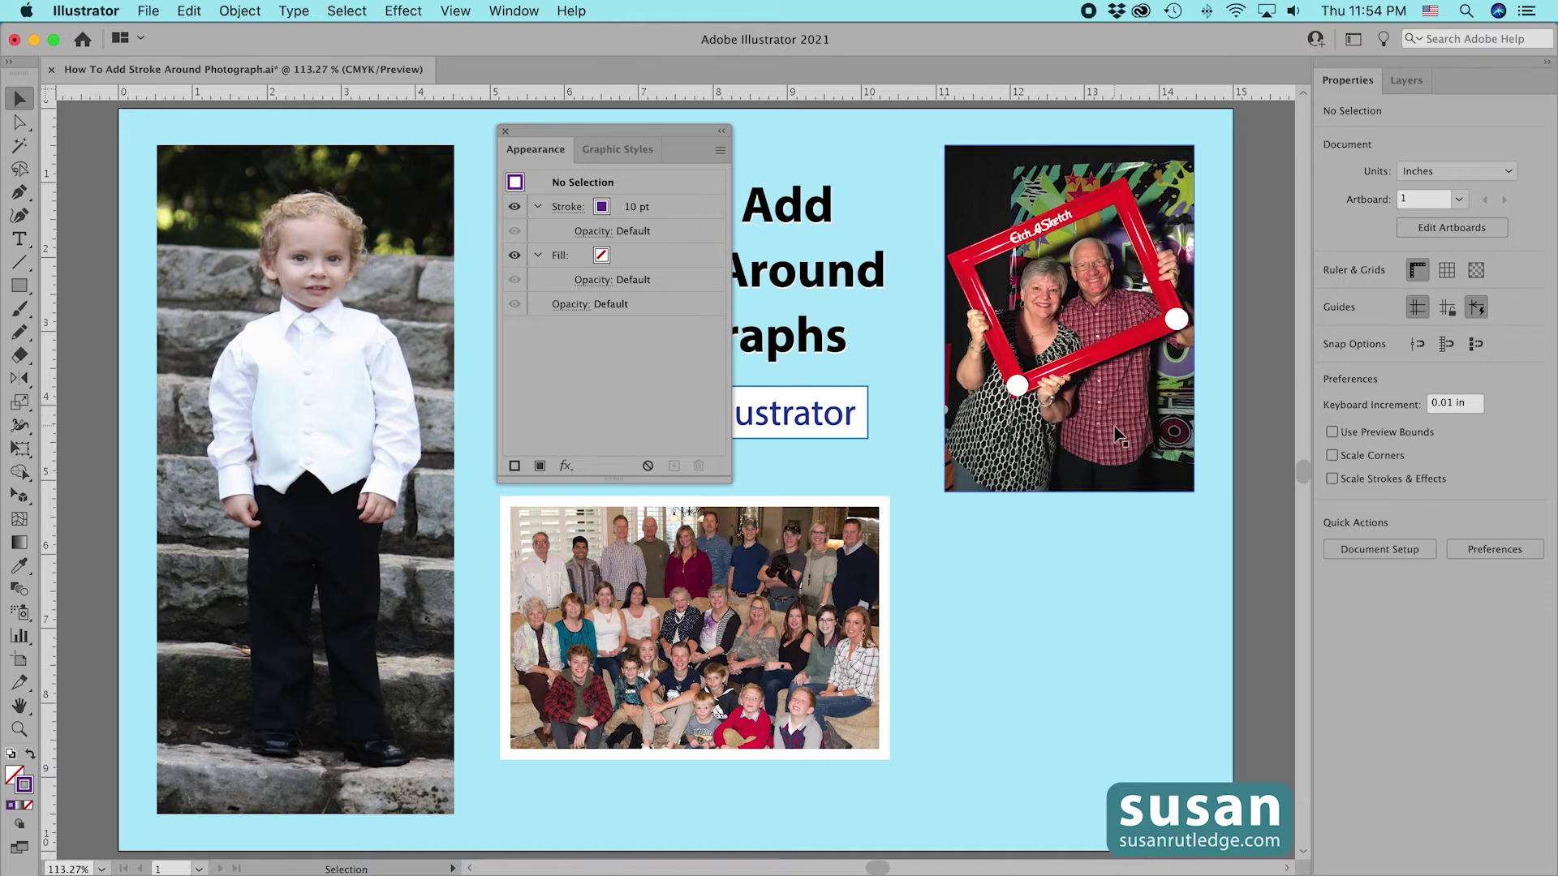
pyautogui.click(696, 212)
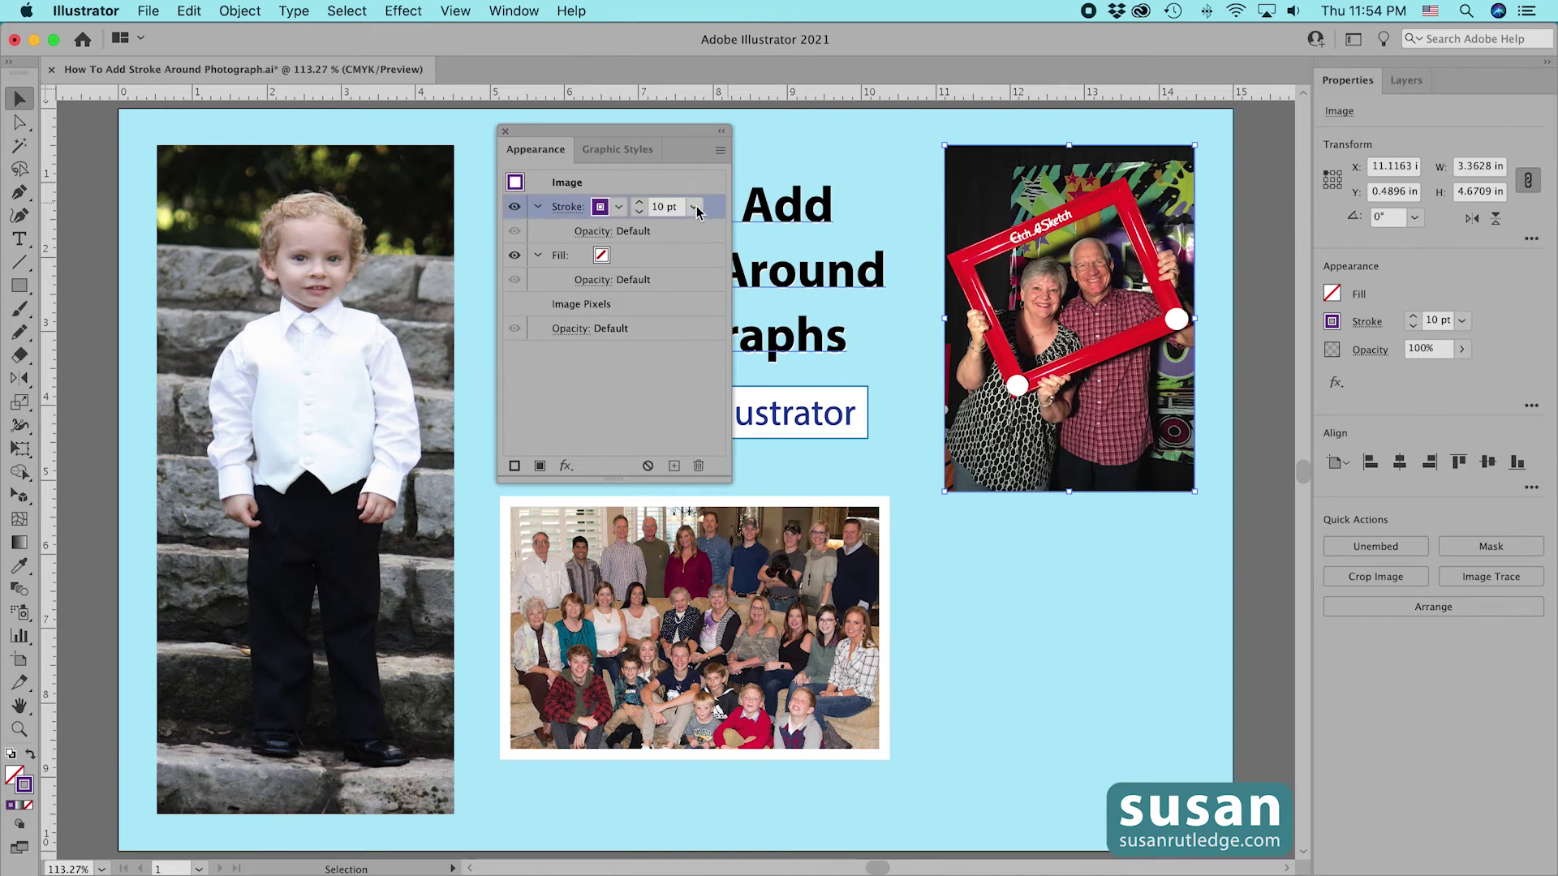
# - Apply a Convert to Shape Rectangle effect to the stroke with 0 in extra width and height
pyautogui.click(401, 12)
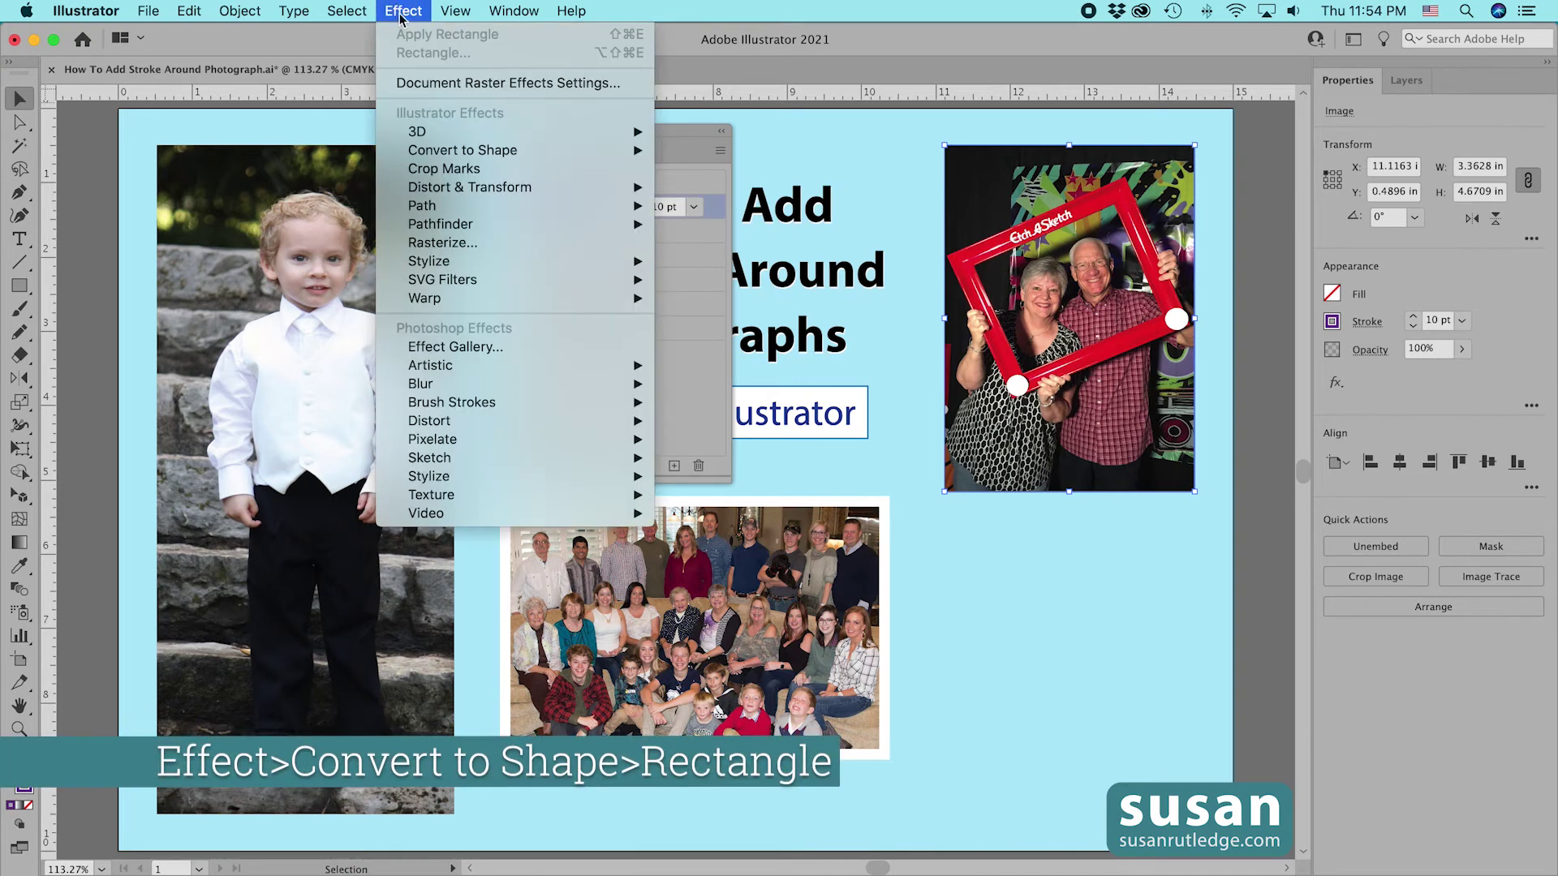
pyautogui.moveTo(456, 152)
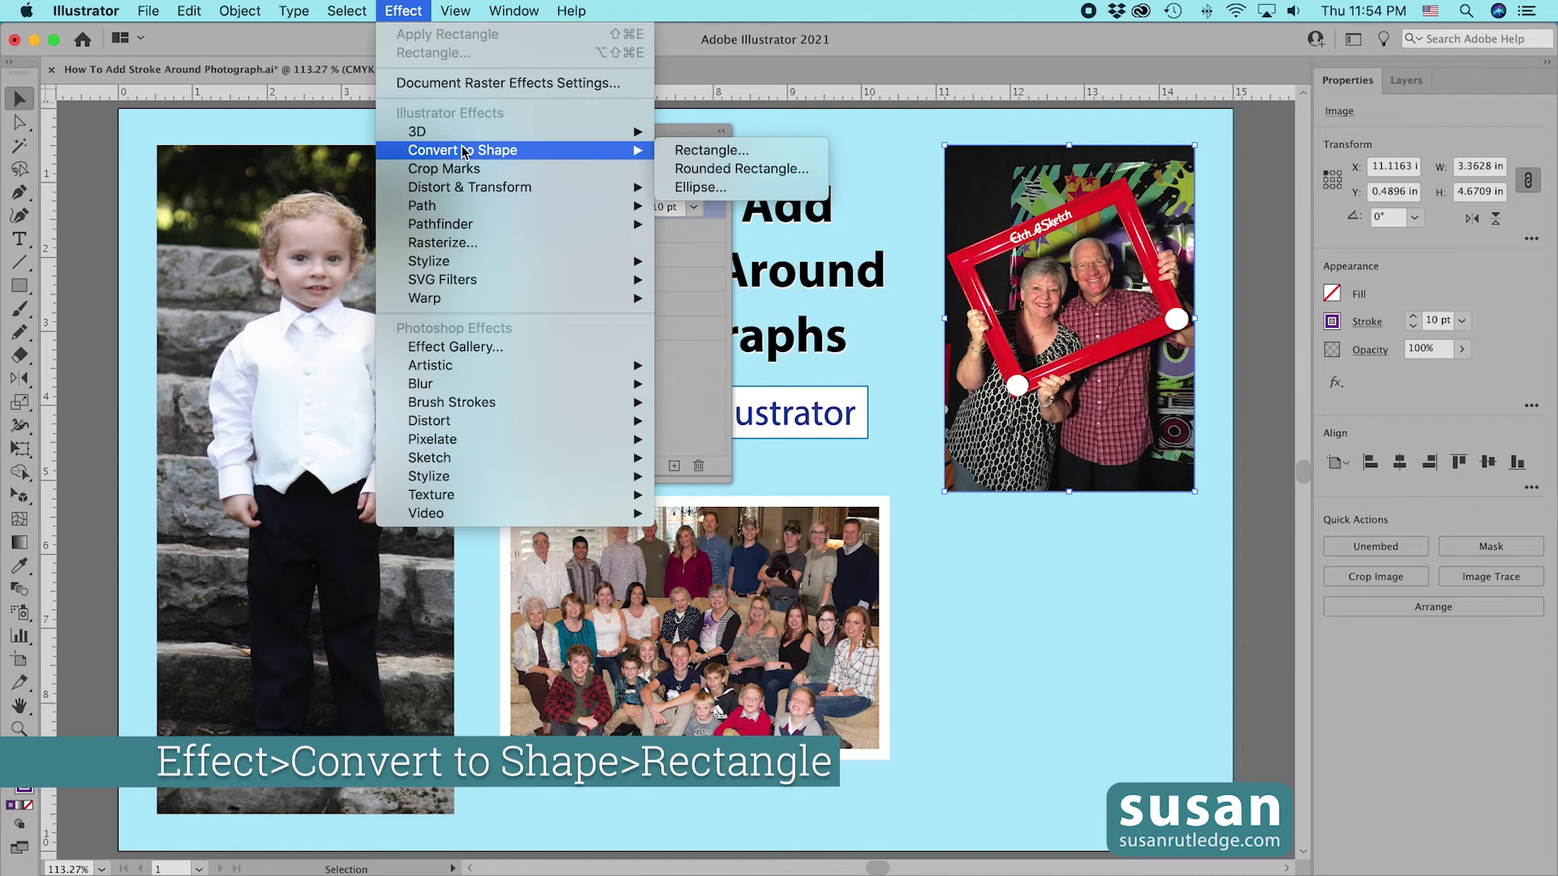
pyautogui.click(710, 151)
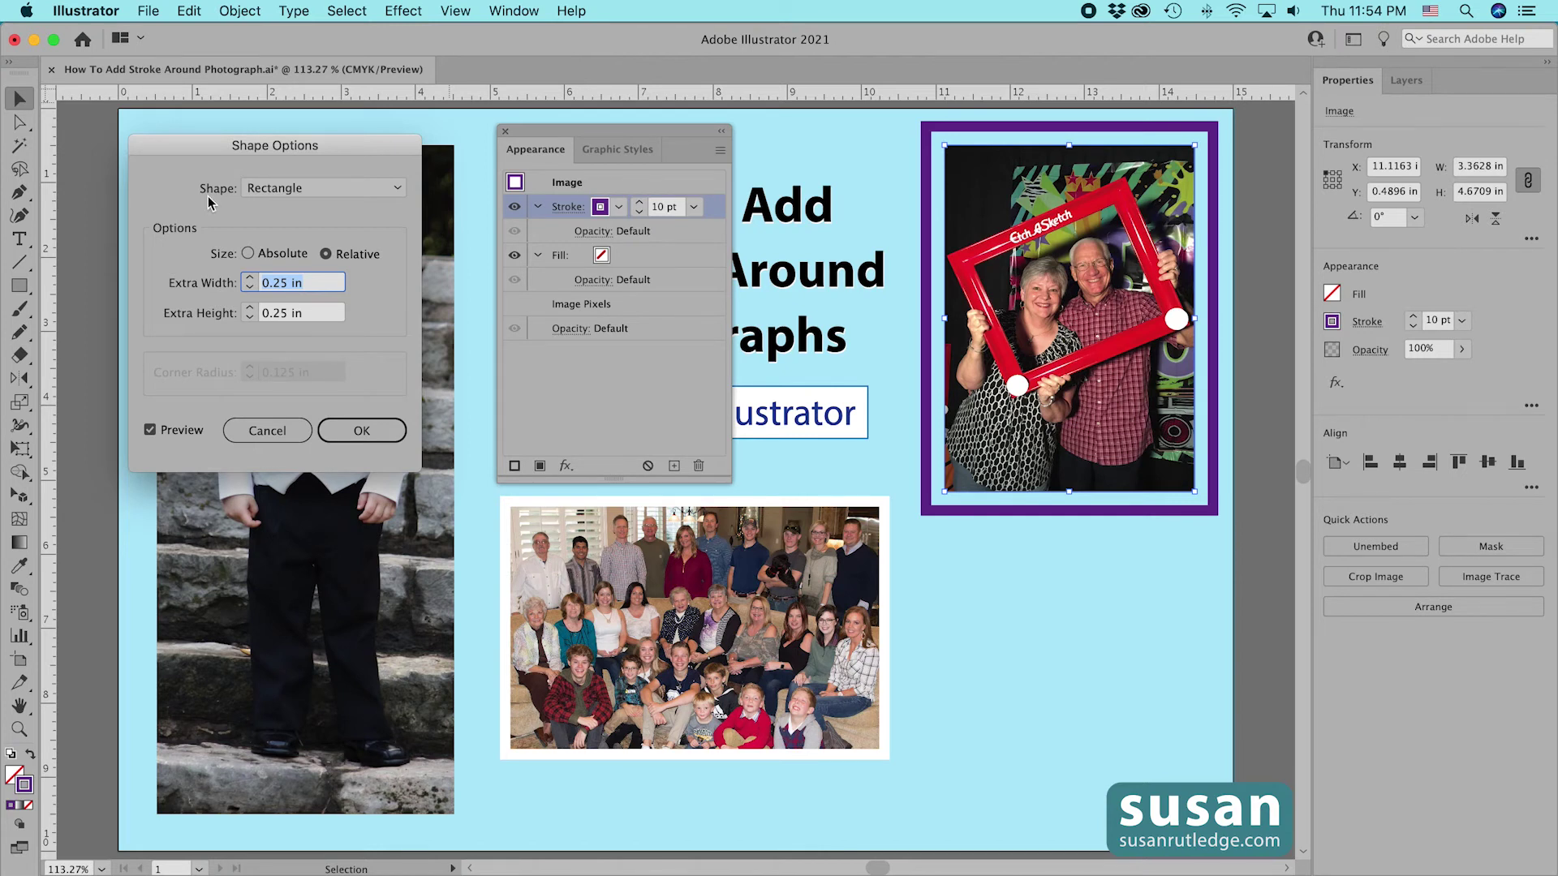
pyautogui.click(397, 190)
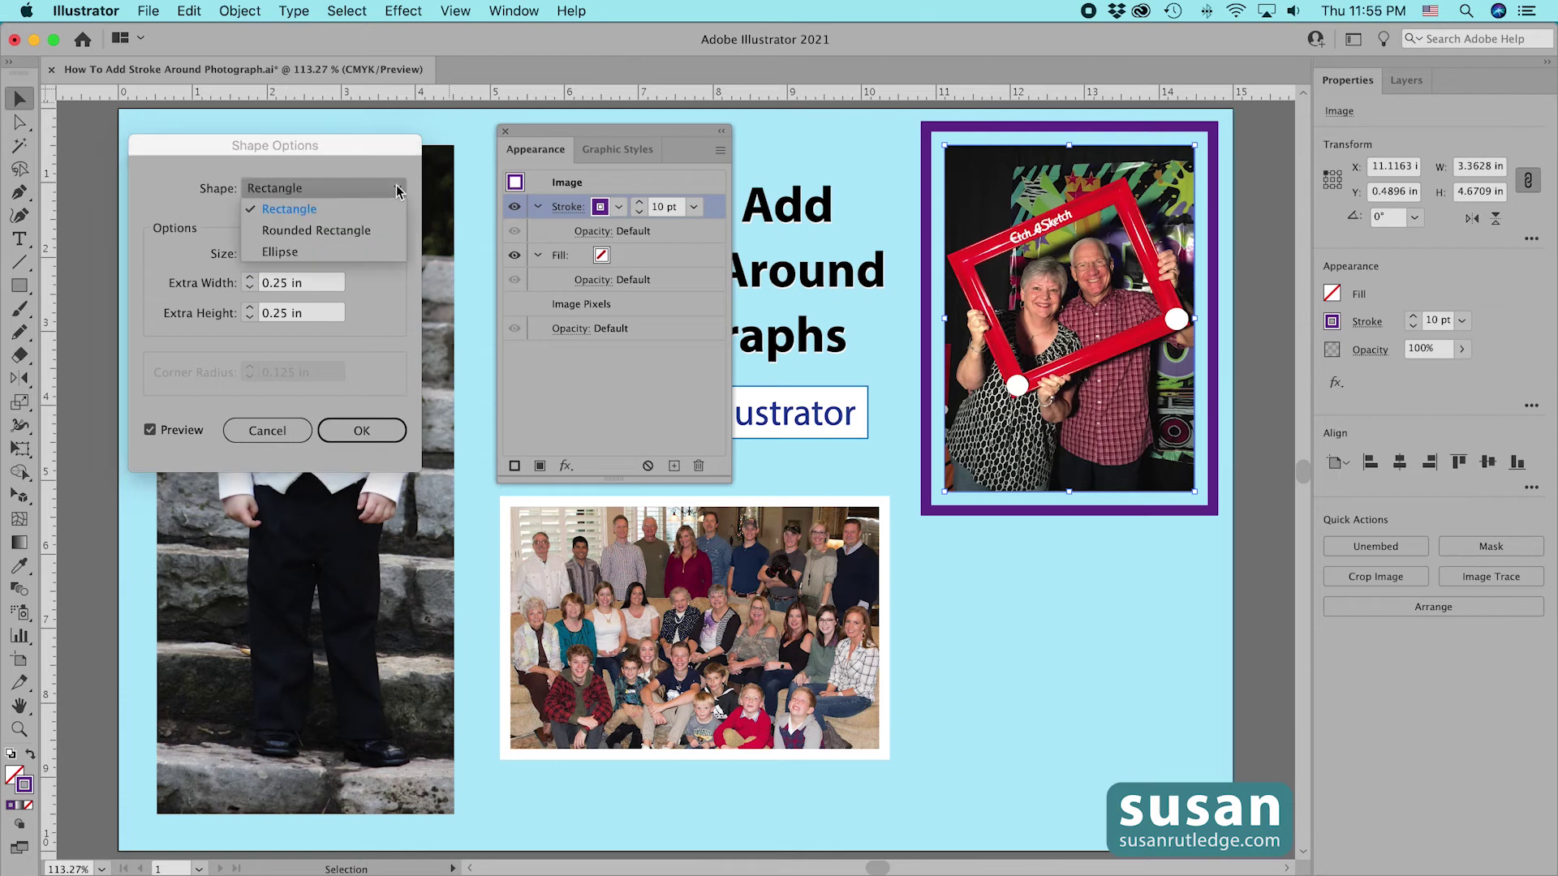
pyautogui.click(398, 189)
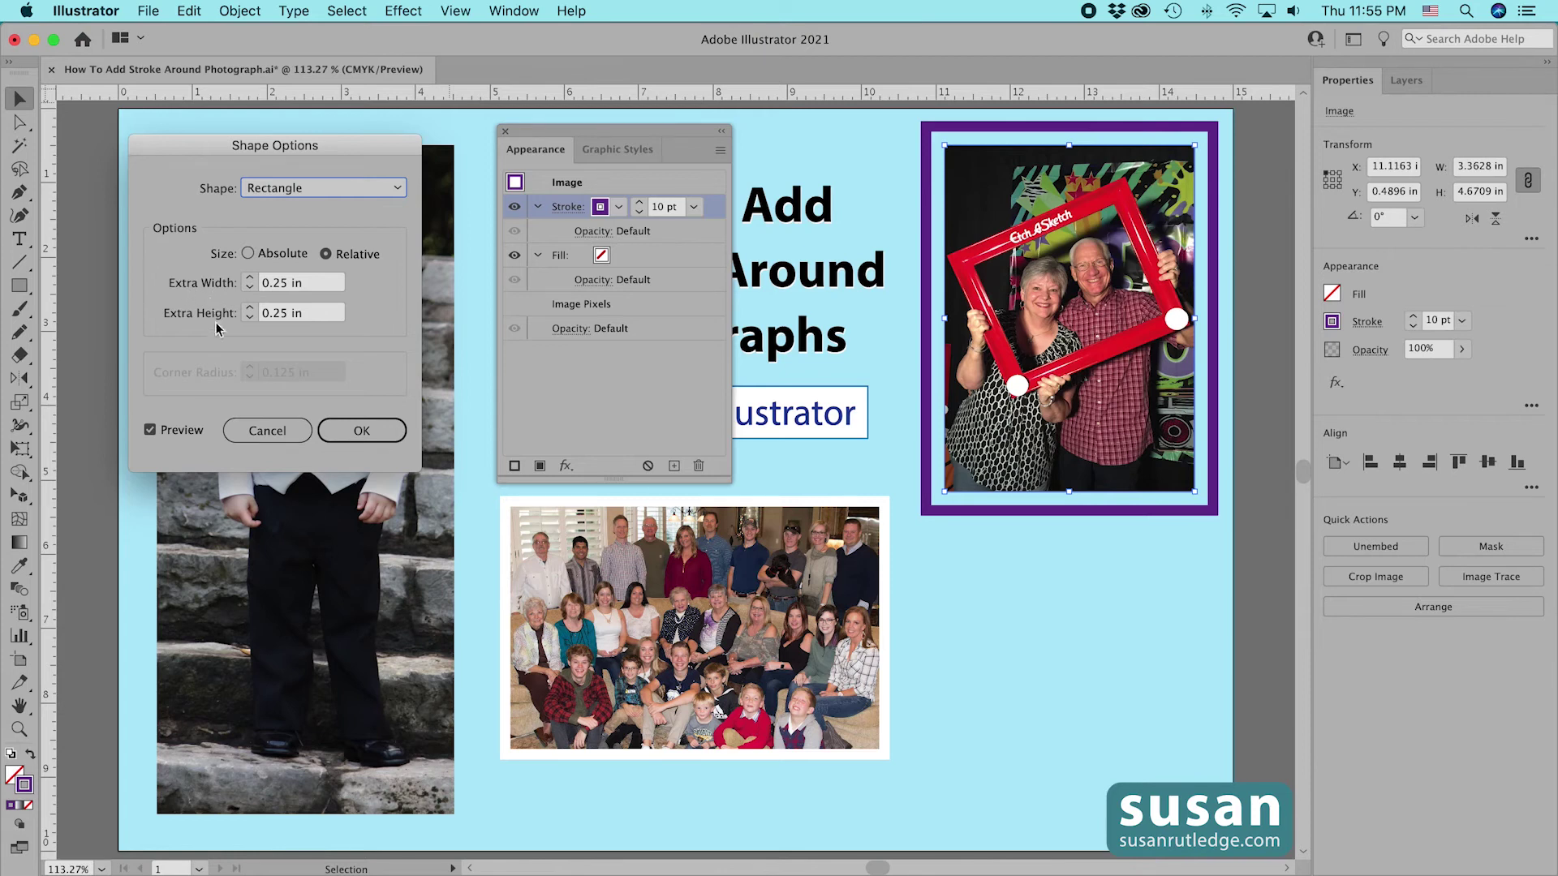
pyautogui.click(250, 289)
pyautogui.click(250, 290)
pyautogui.click(249, 318)
pyautogui.click(250, 319)
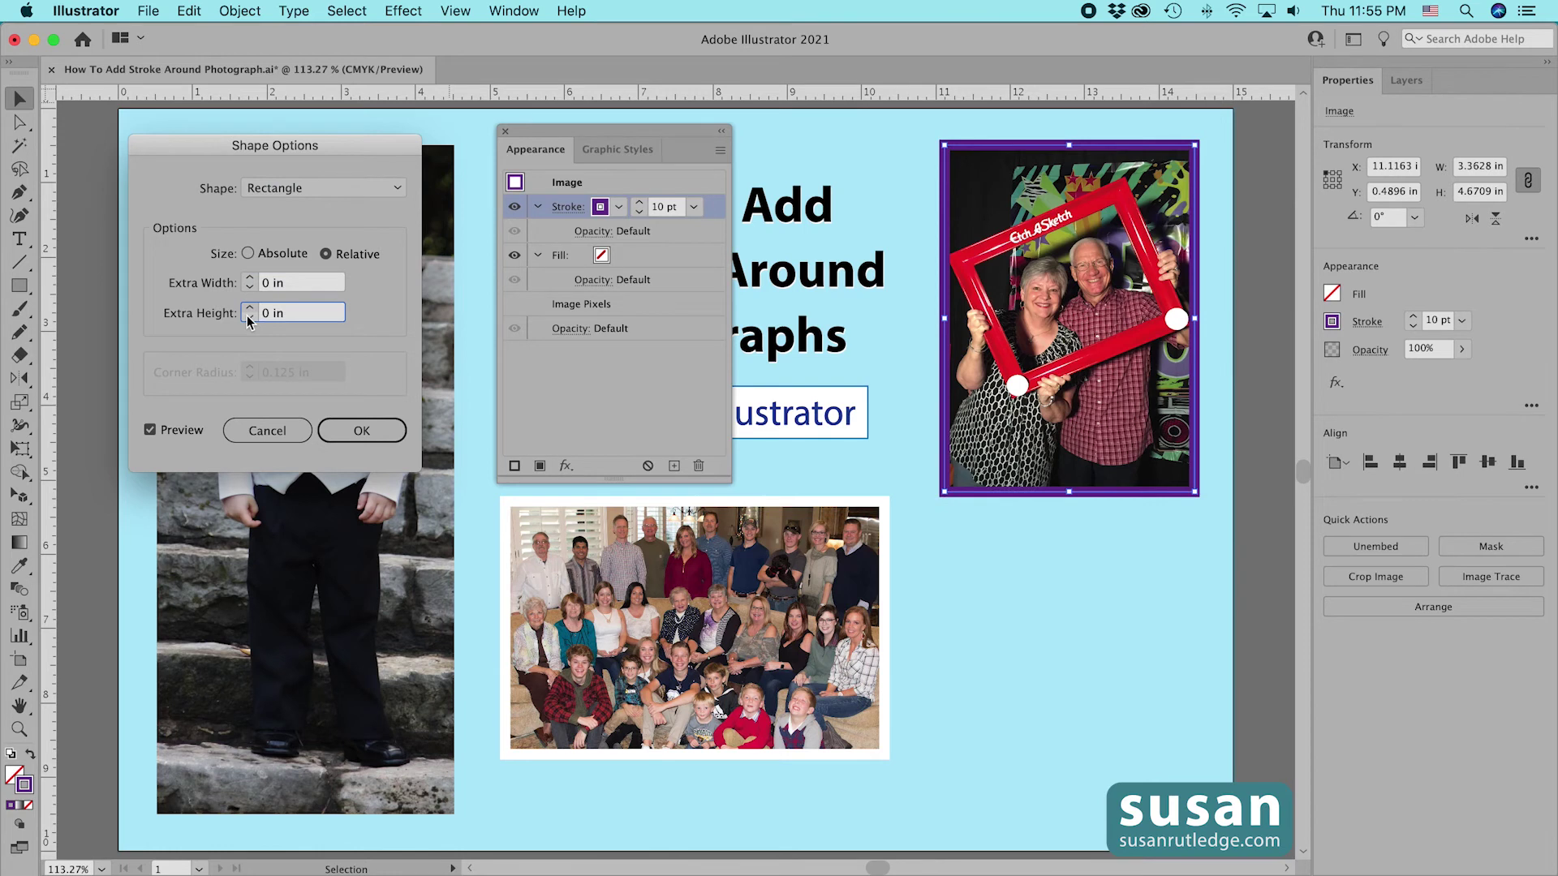
pyautogui.click(358, 434)
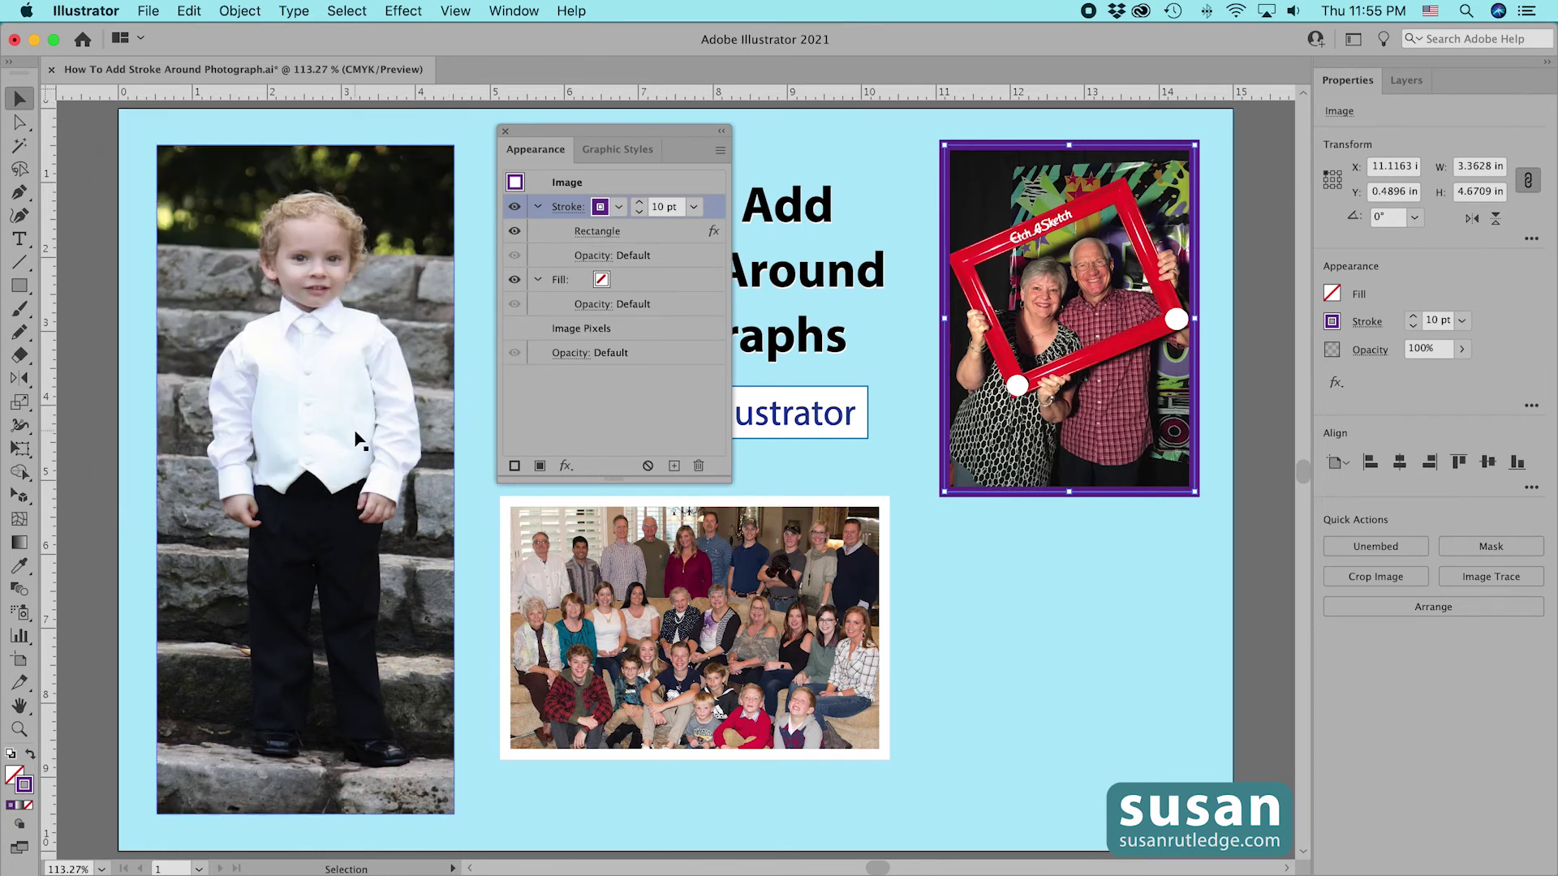
pyautogui.click(504, 131)
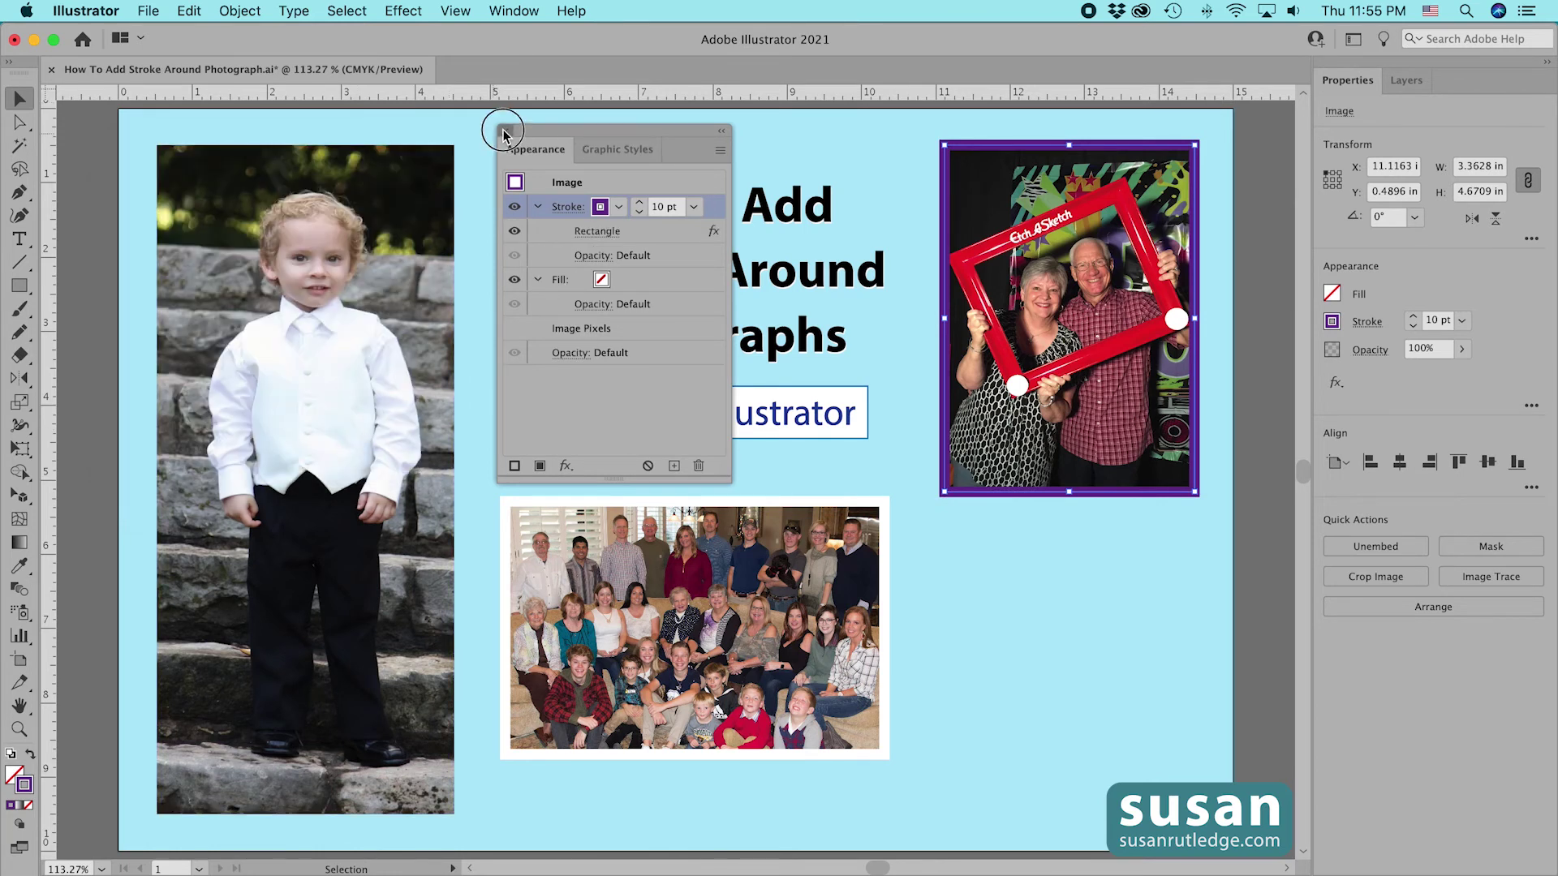
# - Open the Graphic Styles panel and save the couple photo's purple border as a new style
pyautogui.click(1065, 575)
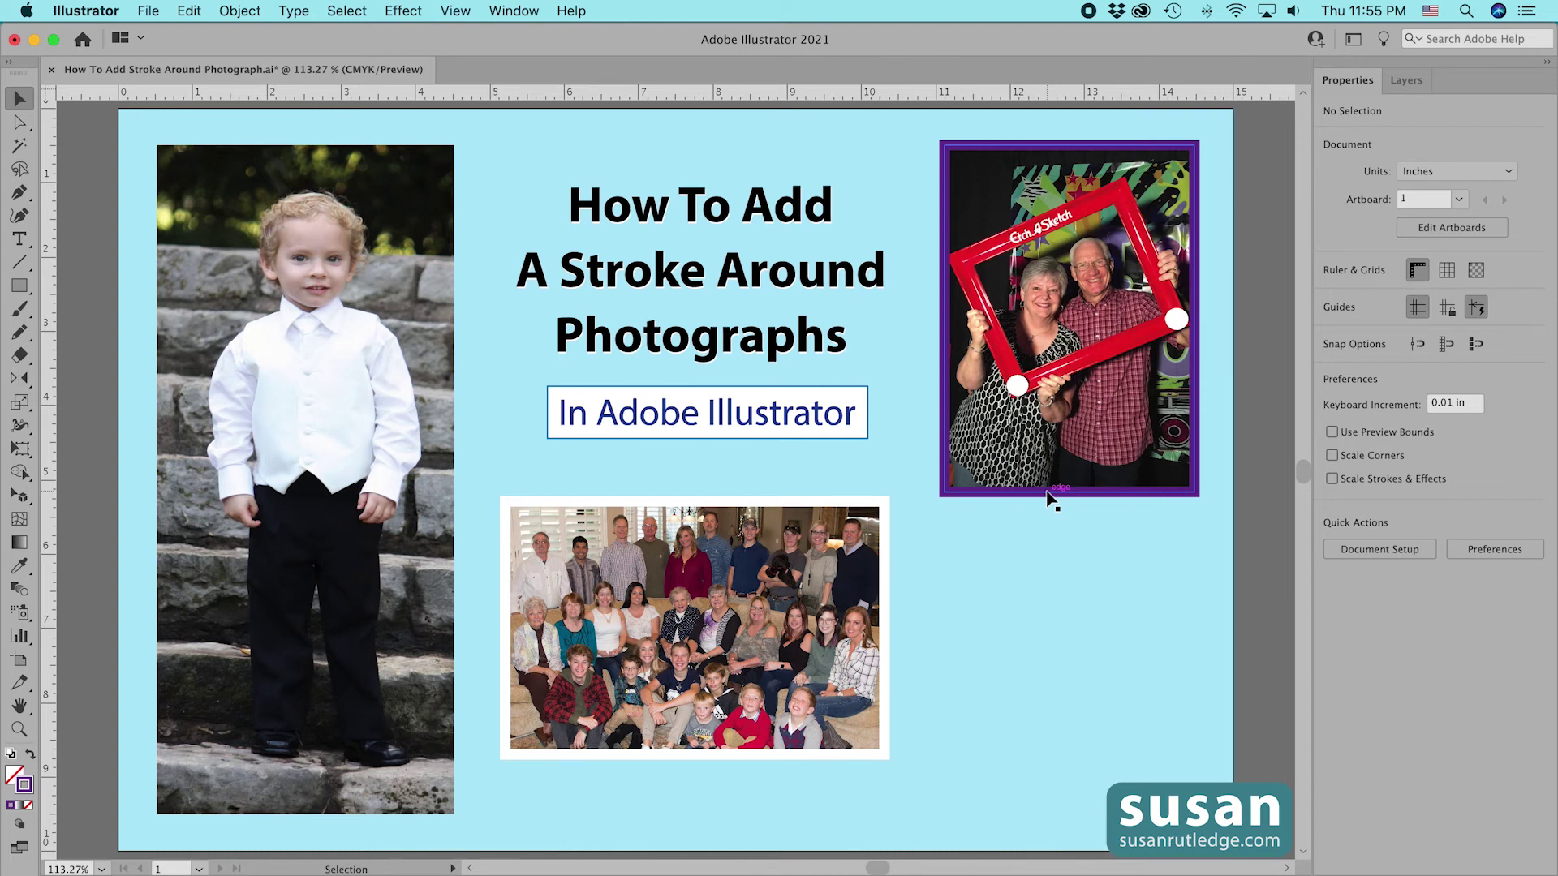
pyautogui.click(510, 10)
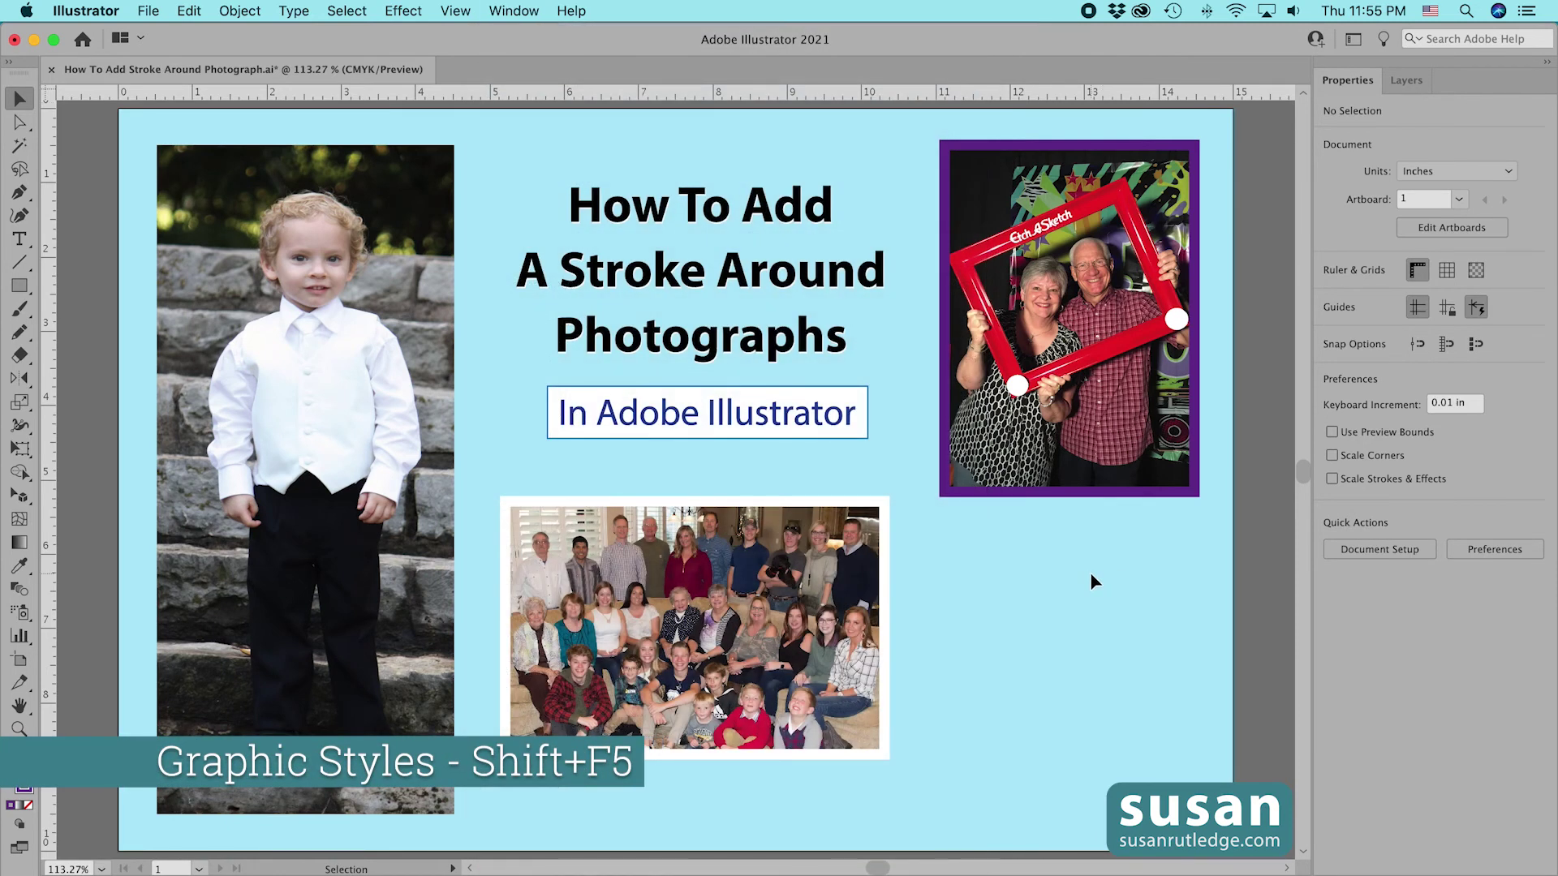
pyautogui.hotkey('shift', 'F5')
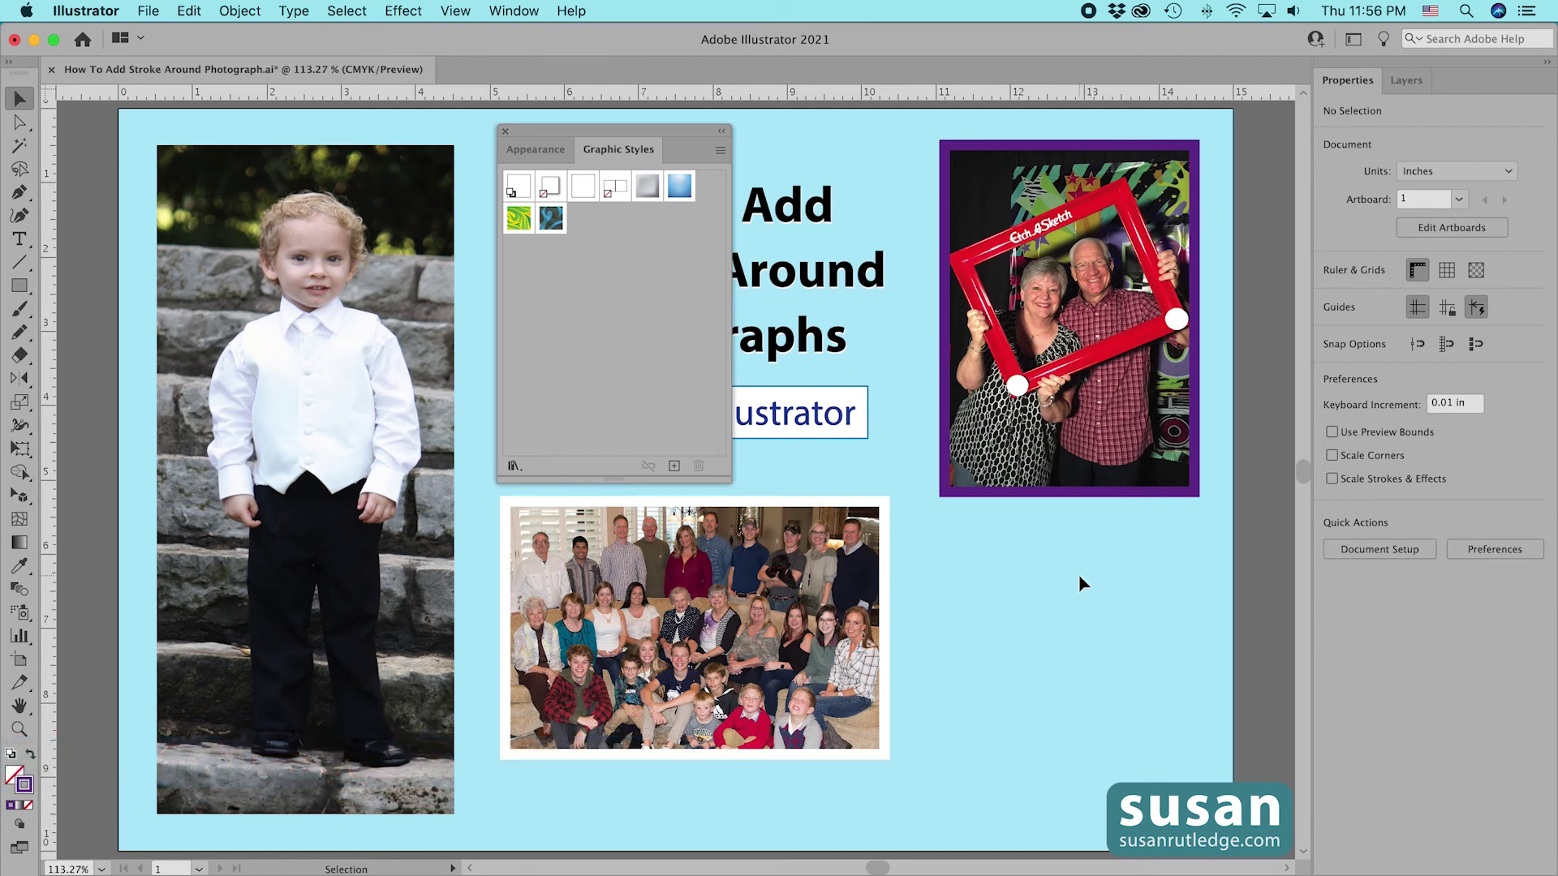
pyautogui.click(1080, 430)
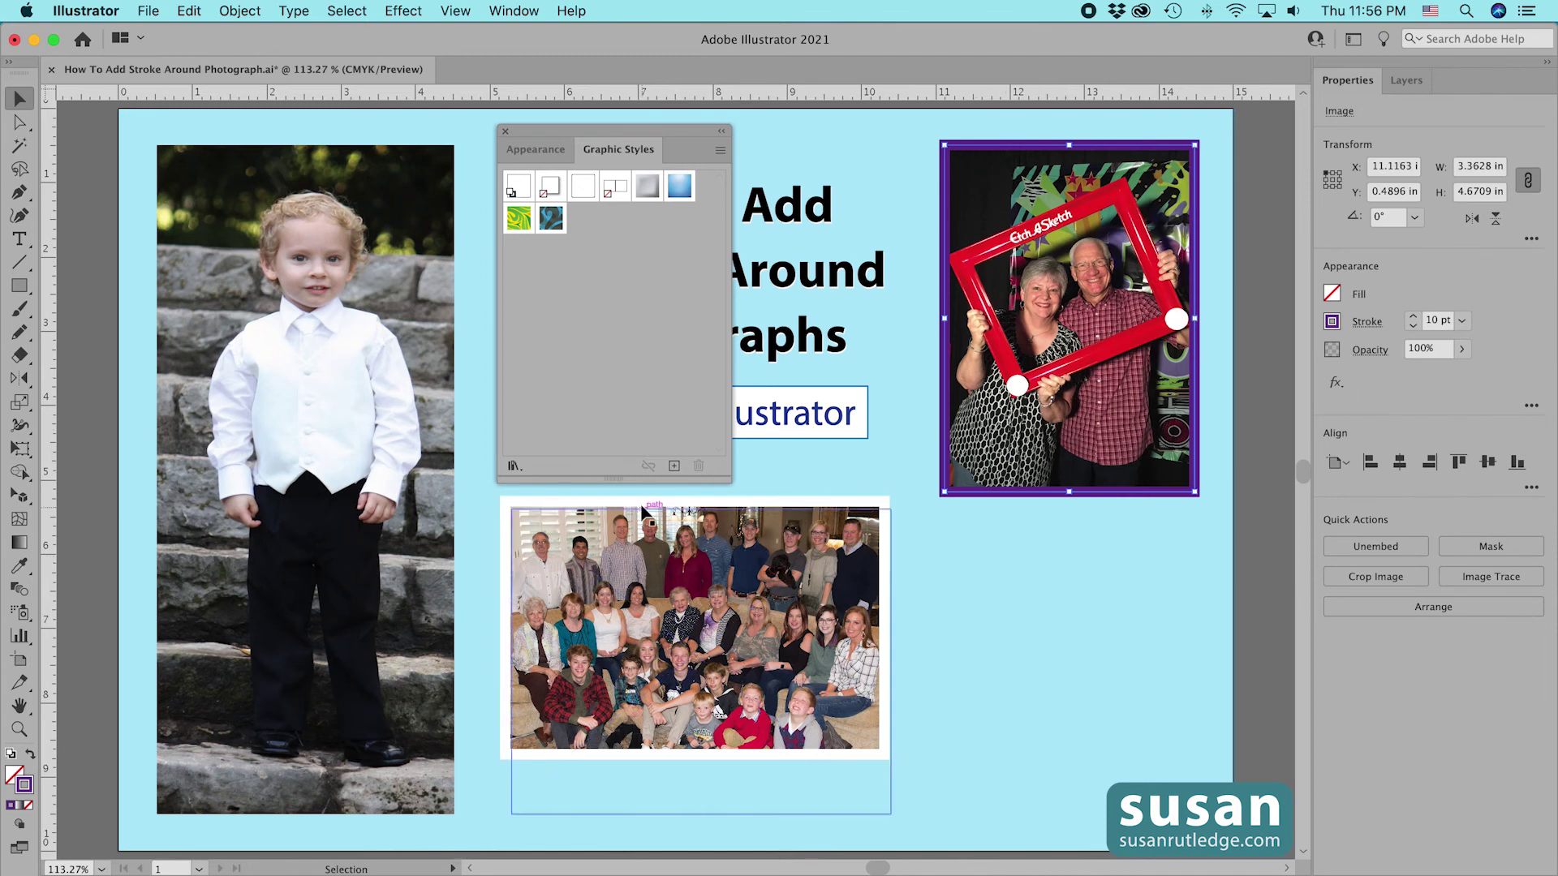
pyautogui.click(674, 468)
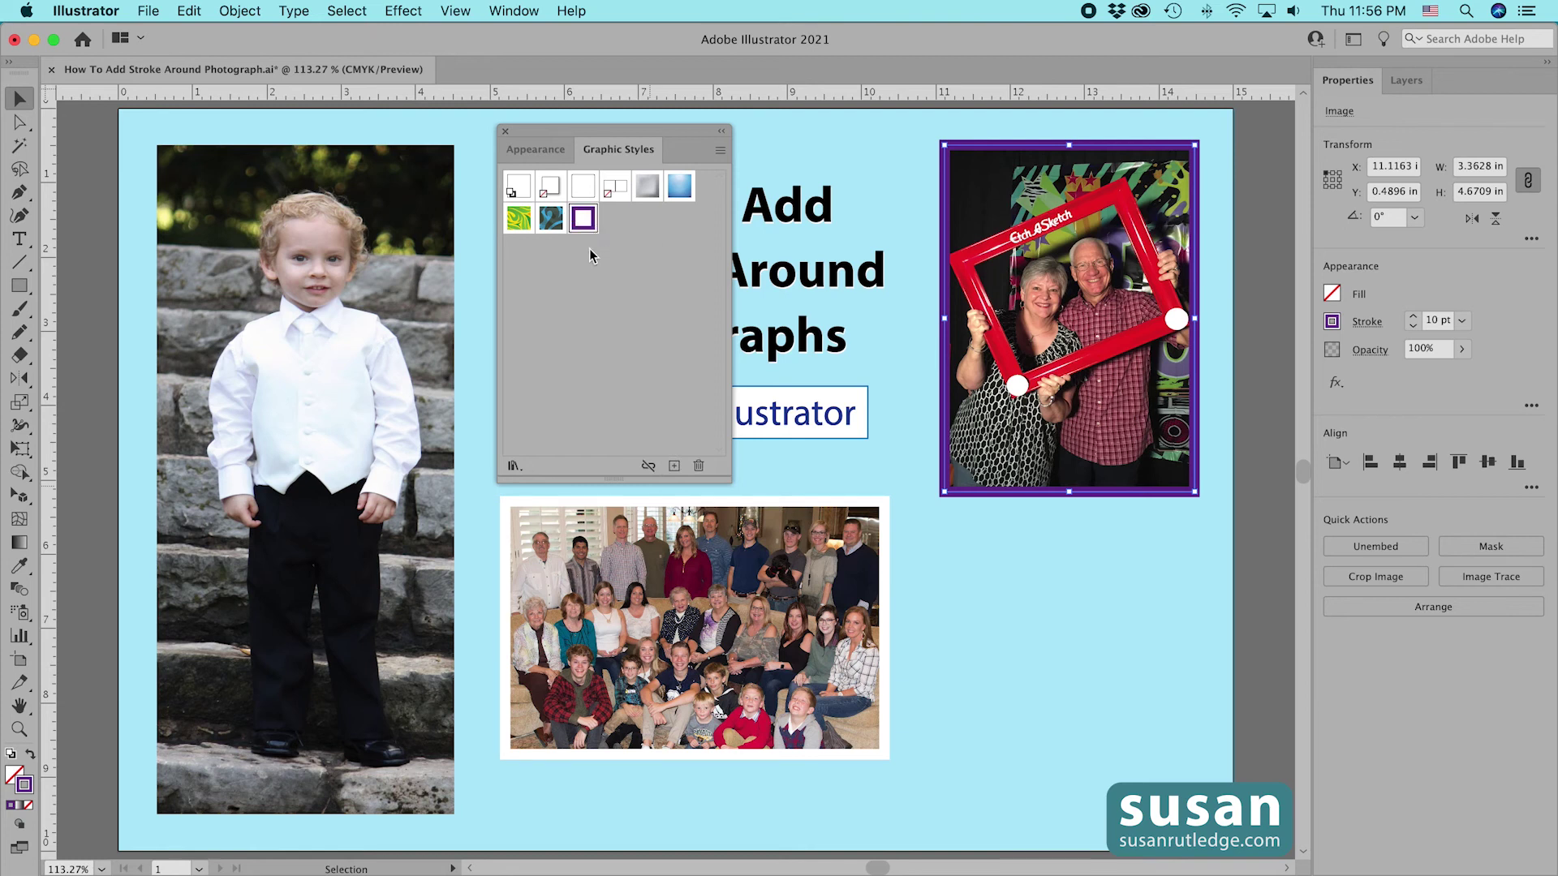
# - Name the new graphic style 'Purple 10pt Stroke'
pyautogui.doubleClick(582, 219)
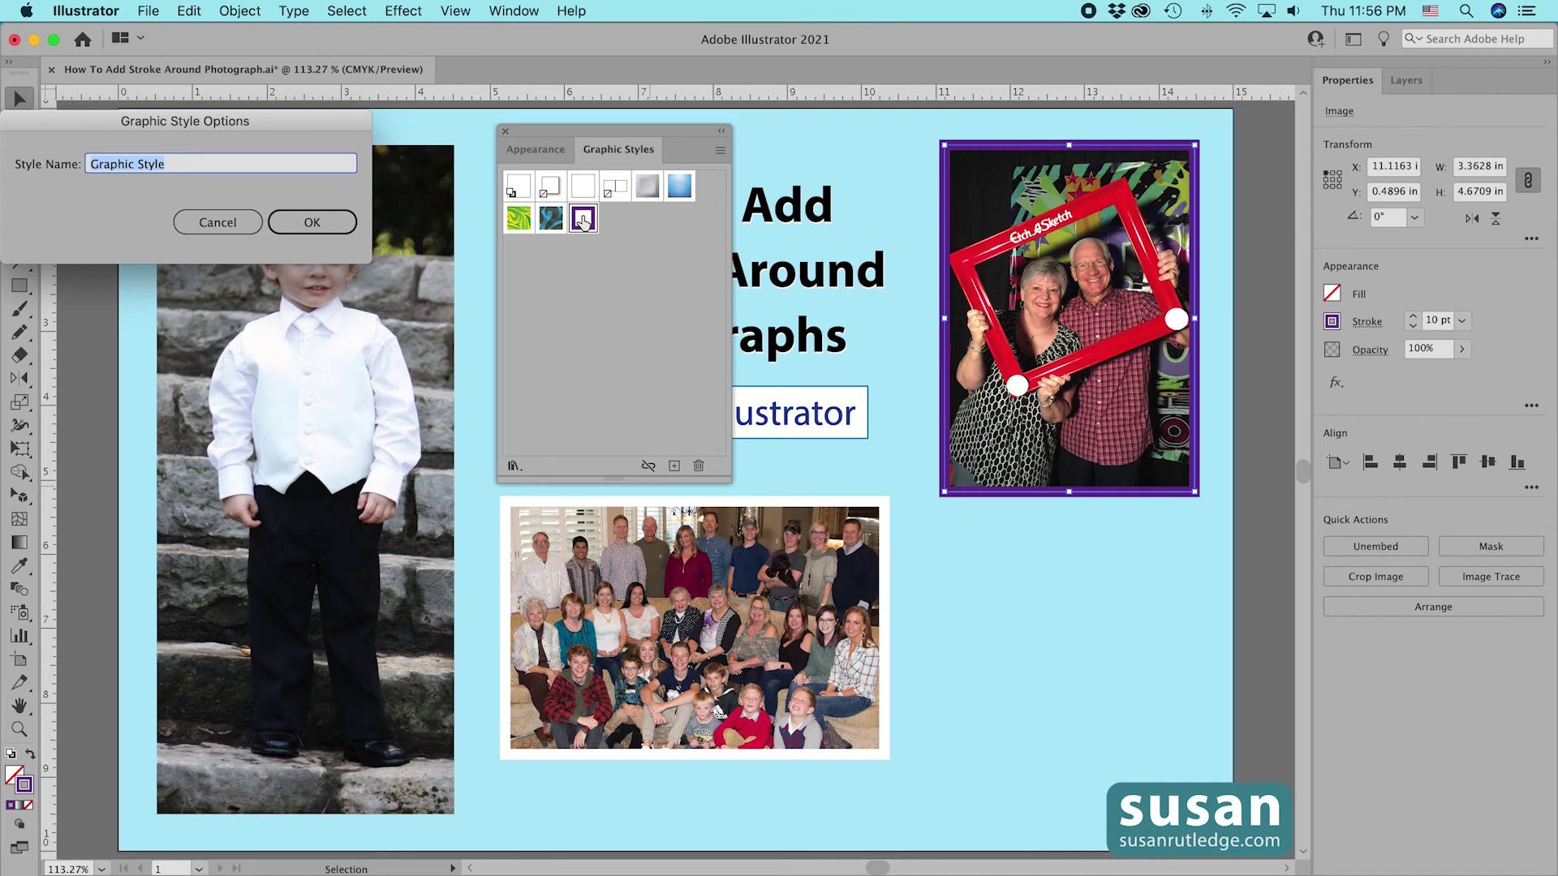
pyautogui.write('Purple 10pt Stroke')
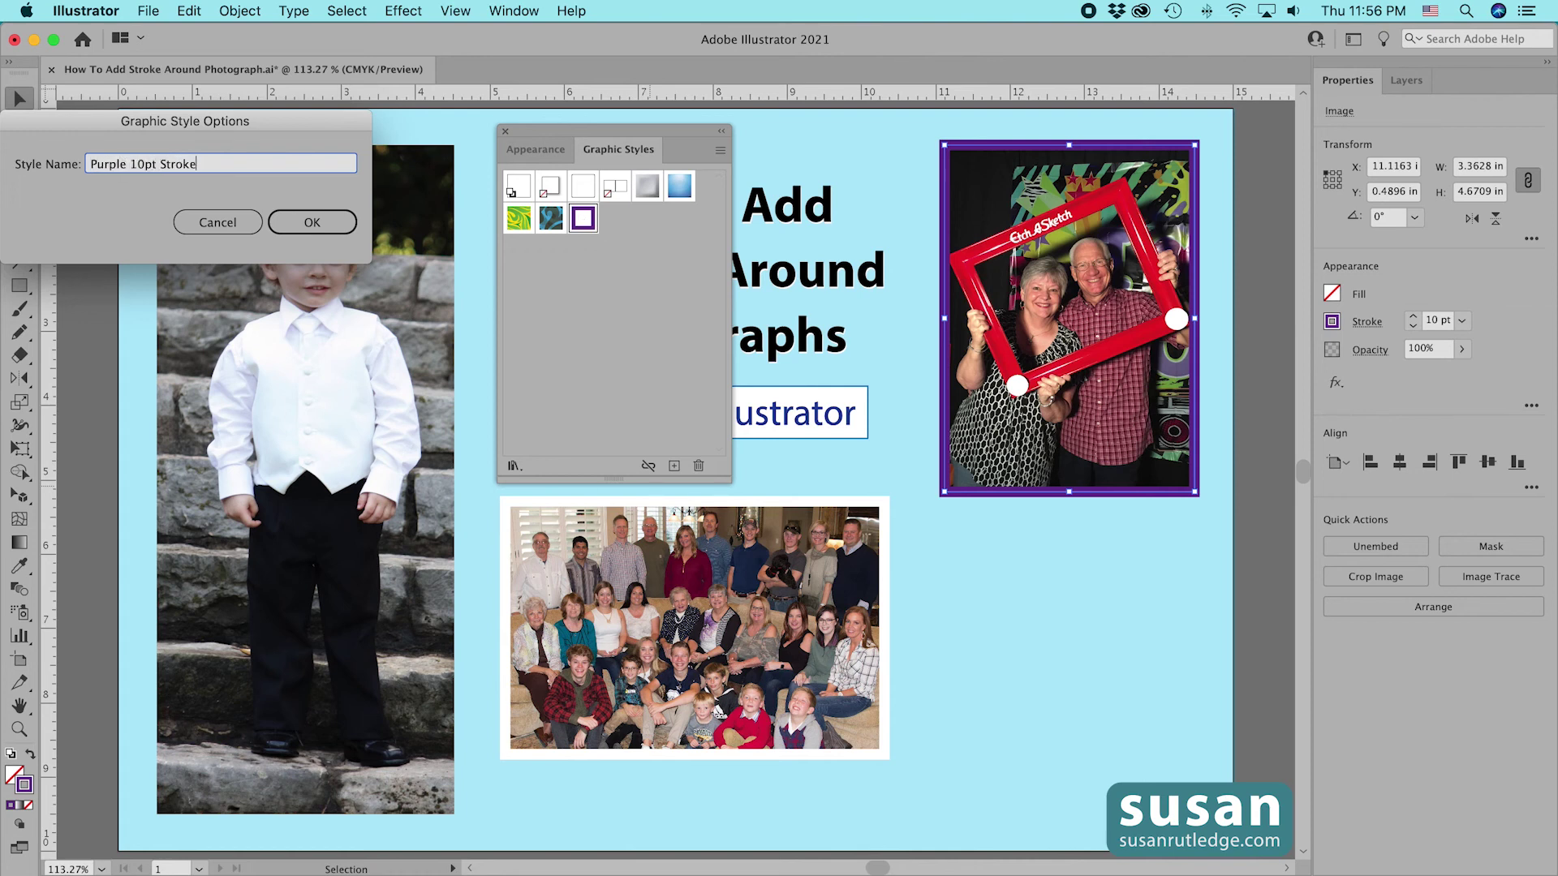
pyautogui.click(325, 226)
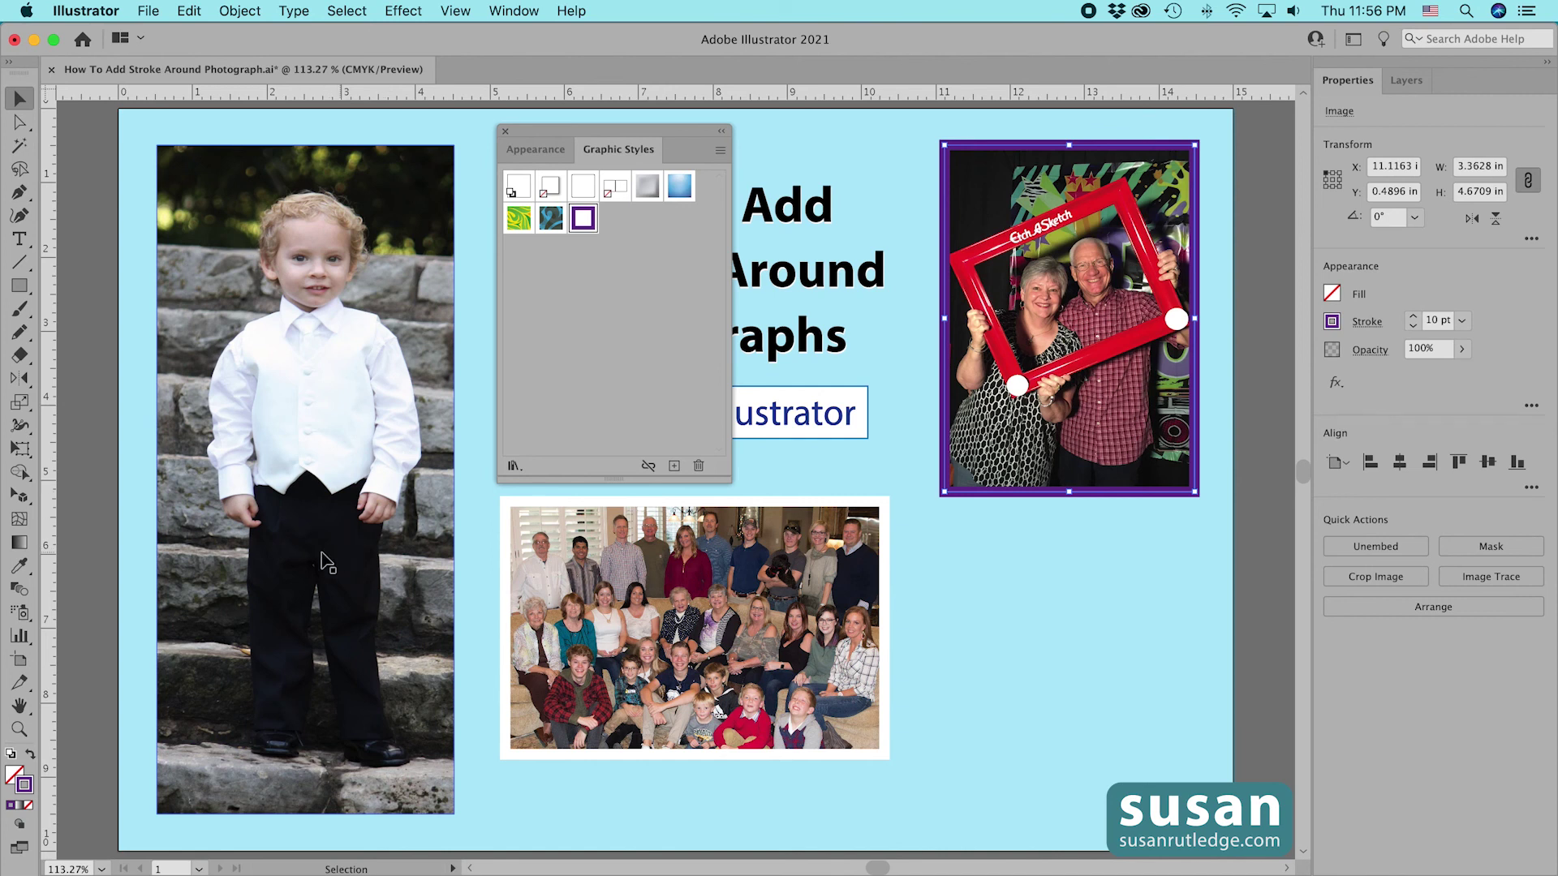
# - Apply the Purple 10pt Stroke style to the boy photo and close Graphic Styles
pyautogui.click(365, 618)
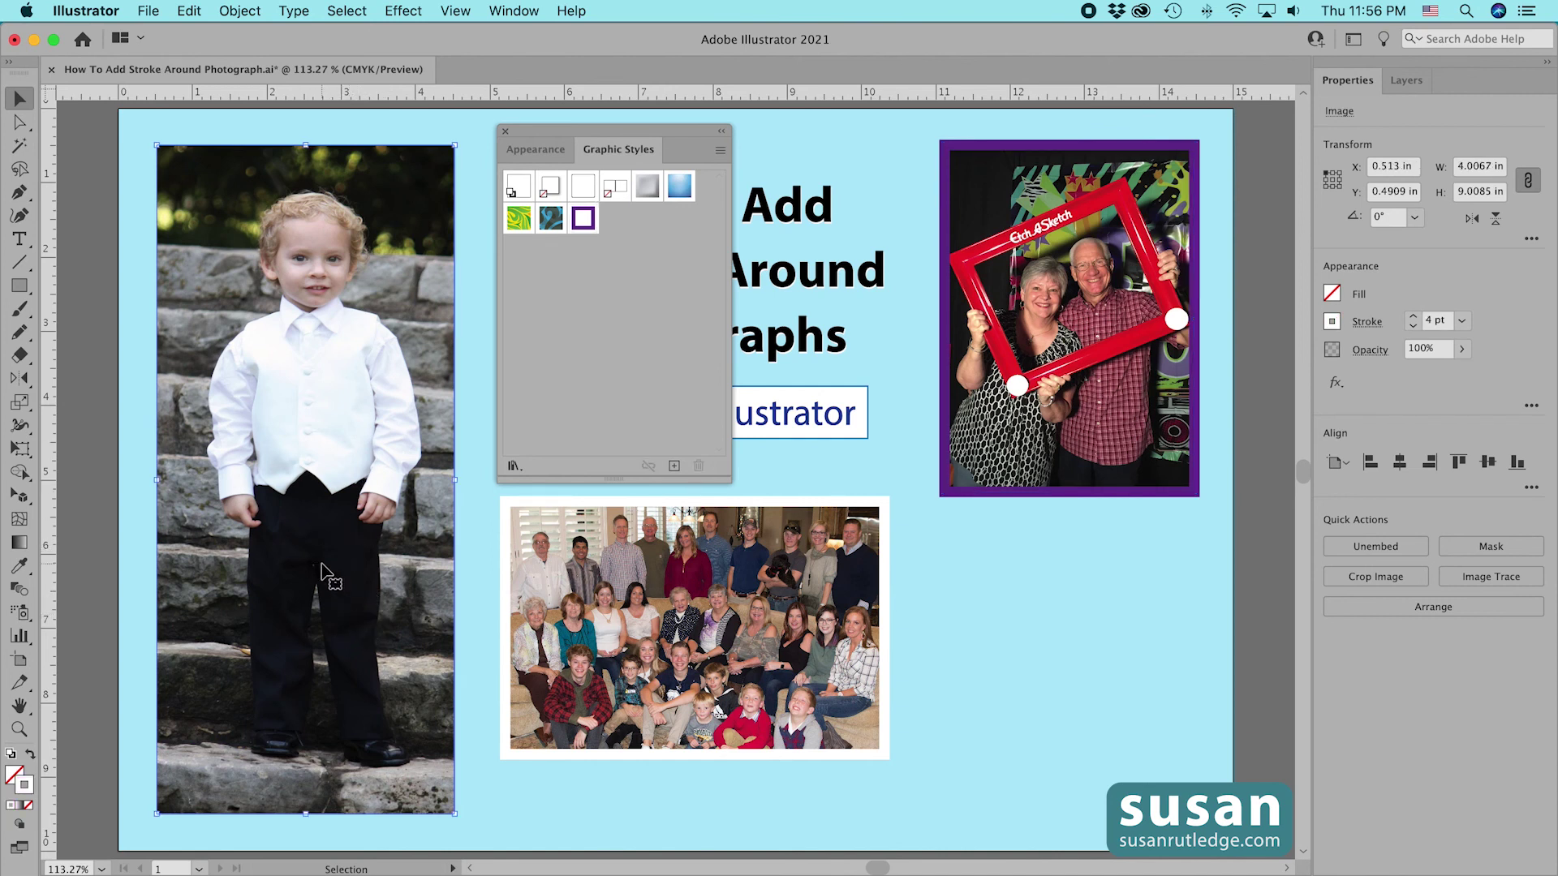
pyautogui.click(581, 219)
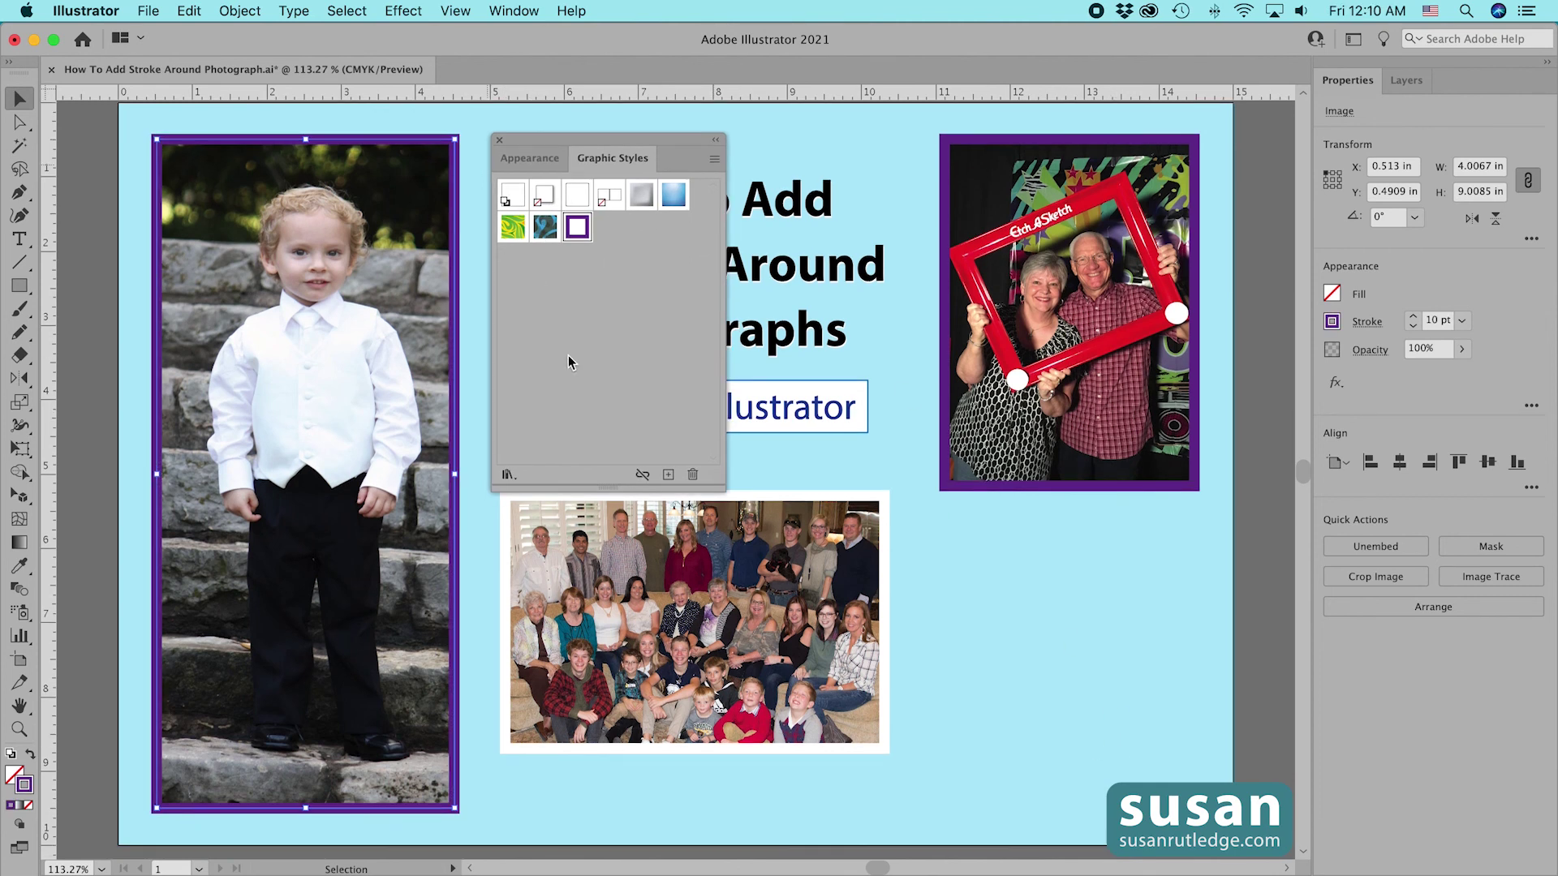
pyautogui.click(500, 142)
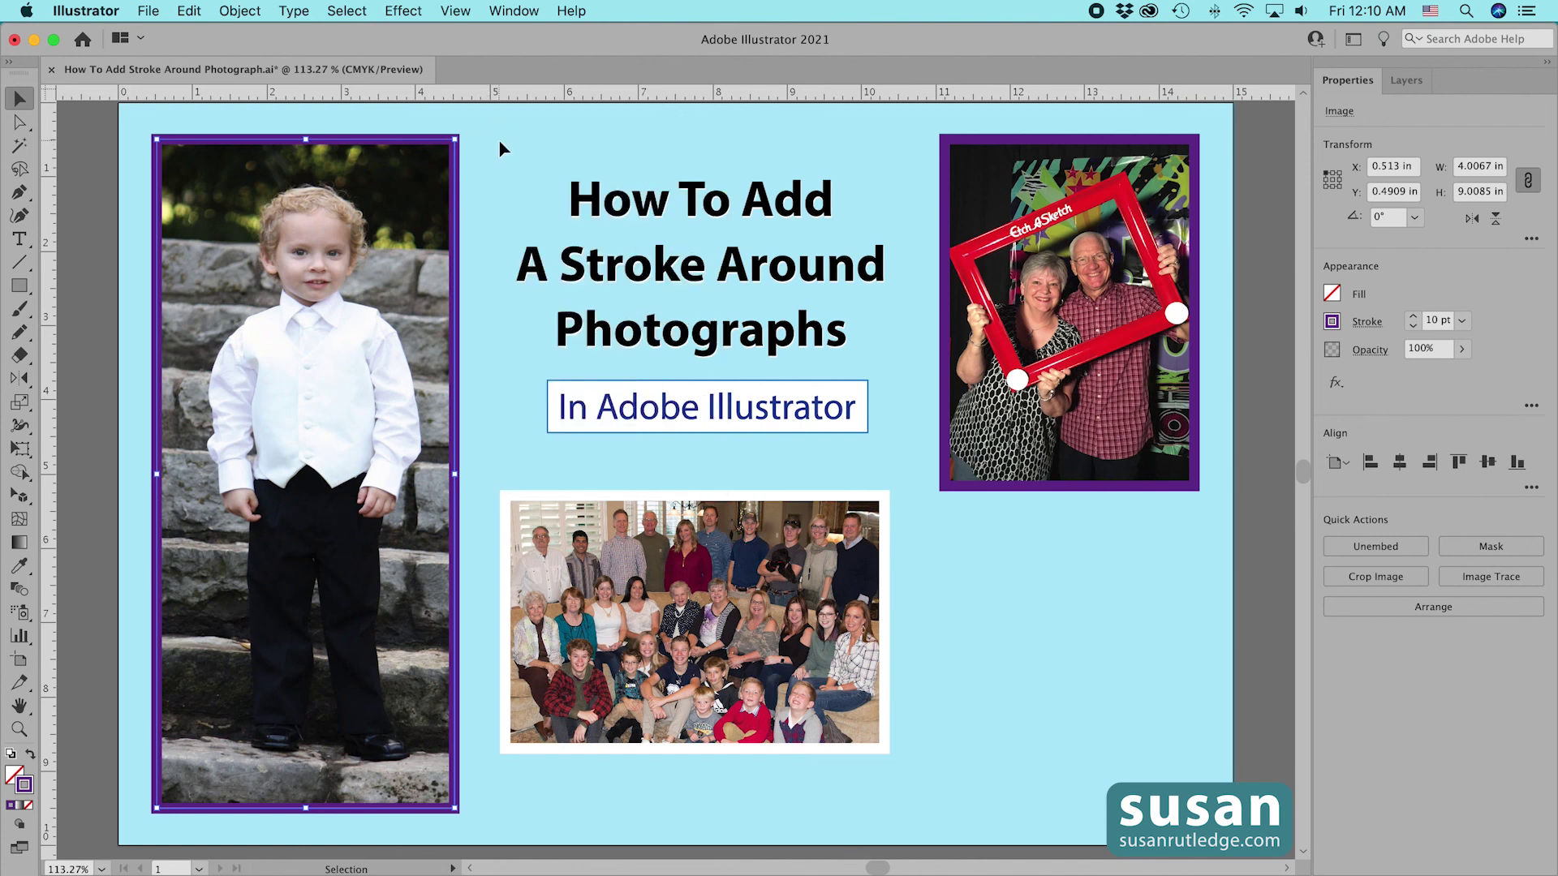